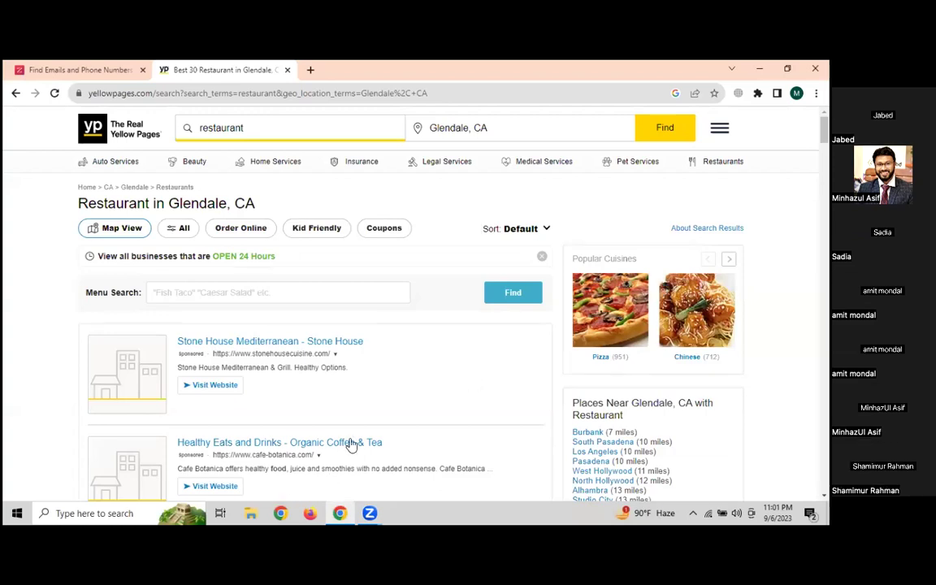
Step: Launch Web Content Extractor and create a new scraping project
left_click(95, 514)
type("we")
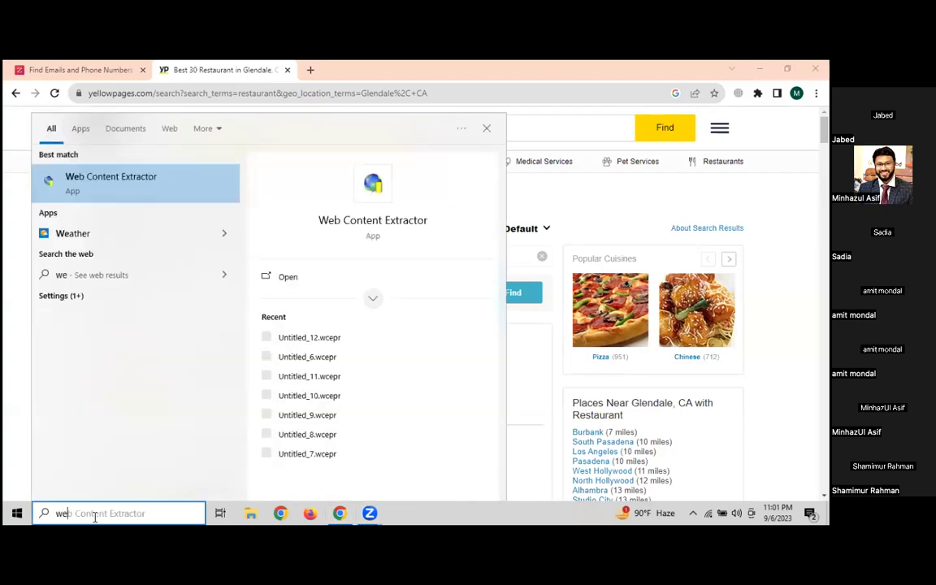
type("b")
left_click(97, 175)
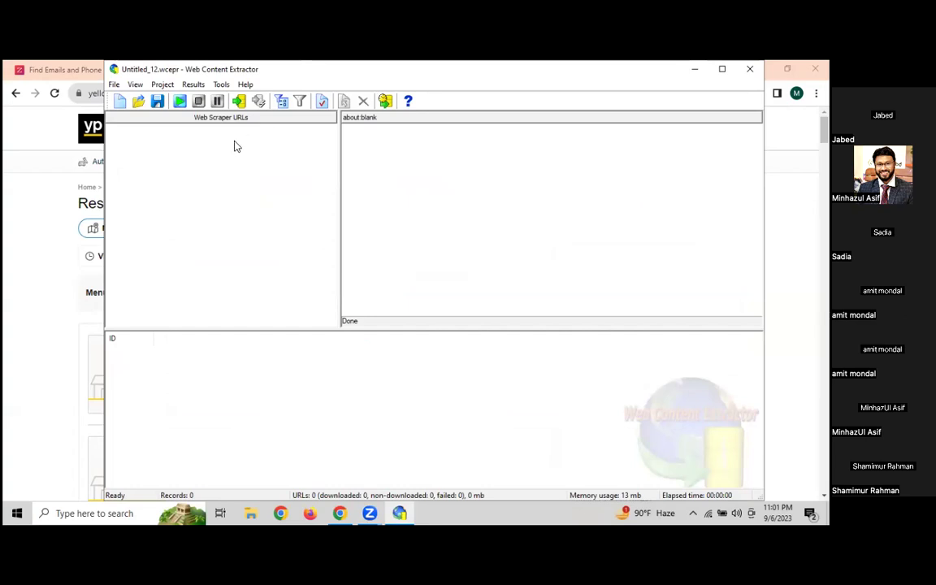
left_click(119, 102)
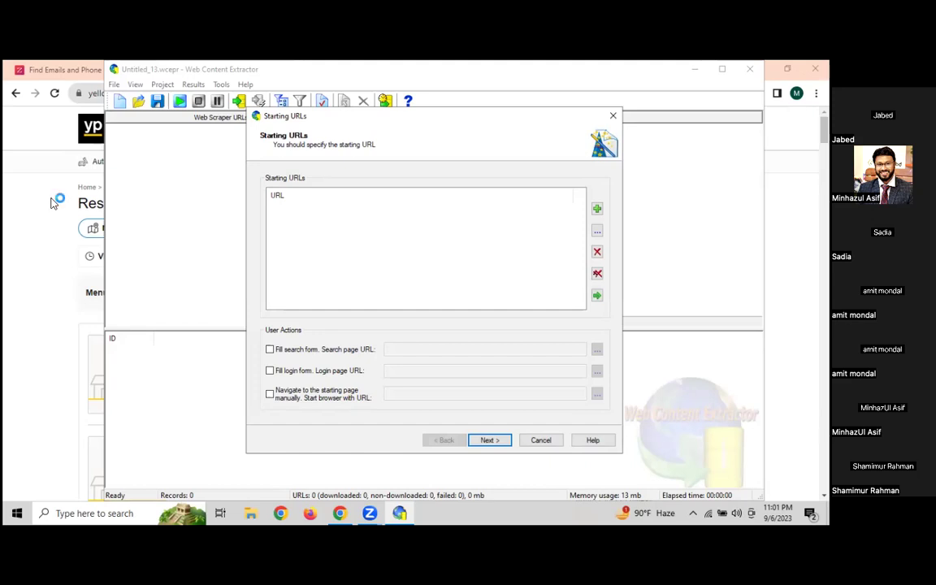
Step: Switch to Chrome and open the Yellow Pages website in a new tab
left_click(47, 173)
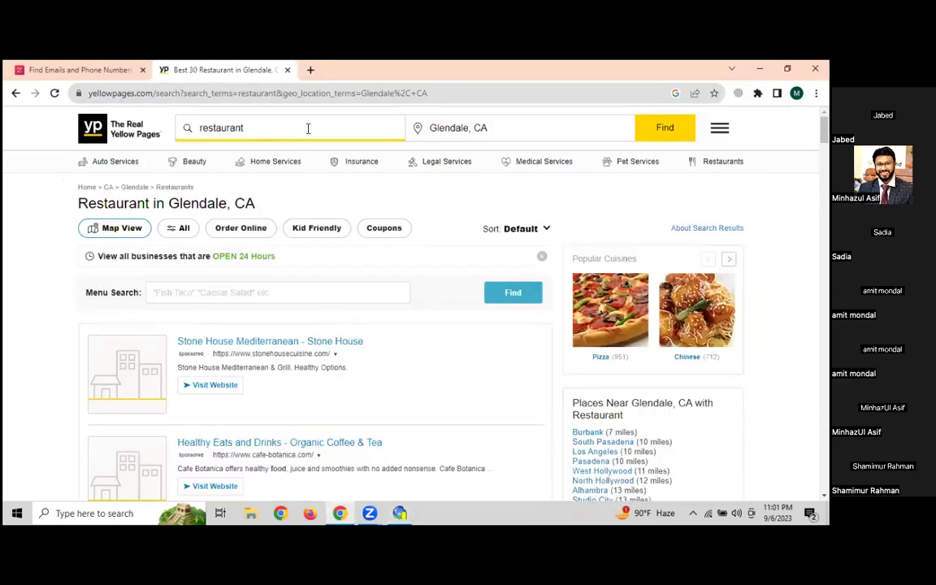
left_click(310, 70)
type("ye")
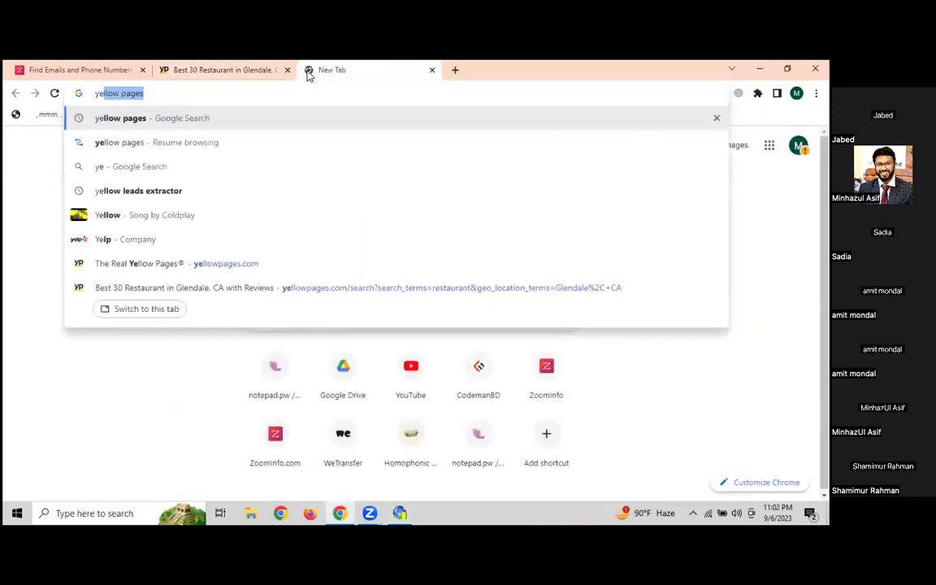
key("Return")
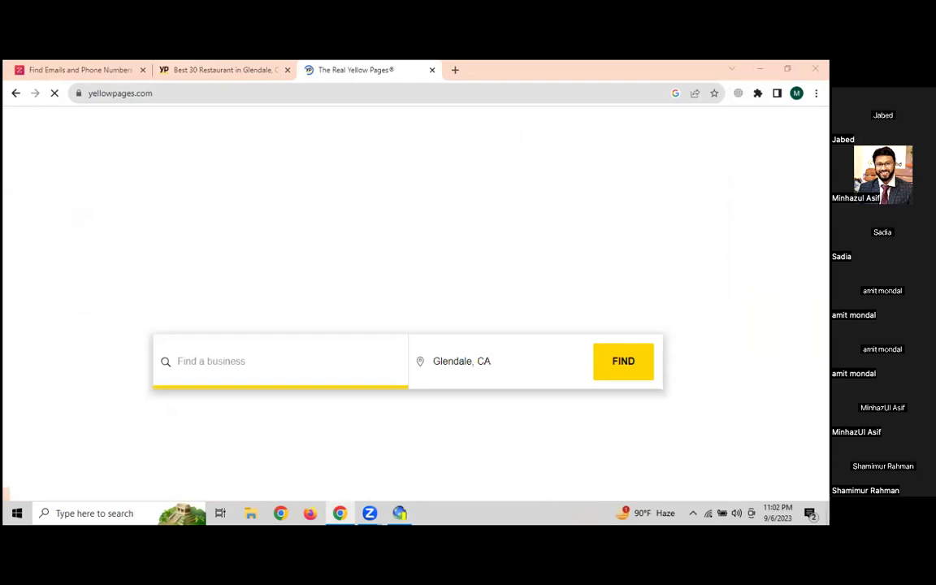
Step: Search Yellow Pages for "restaurant" in Glendale, CA and copy the results page address
left_click(206, 367)
type("rea")
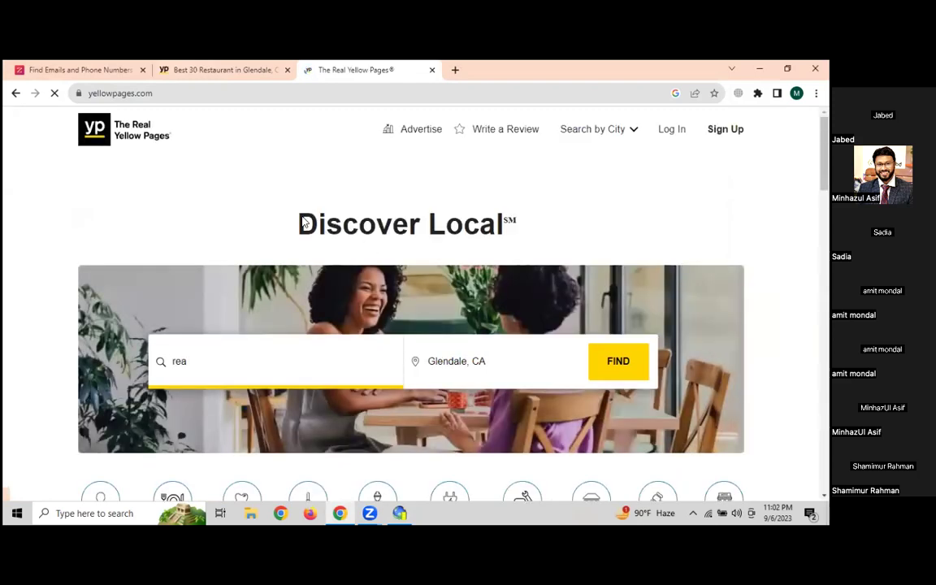
scroll(250, 248, "down", 1)
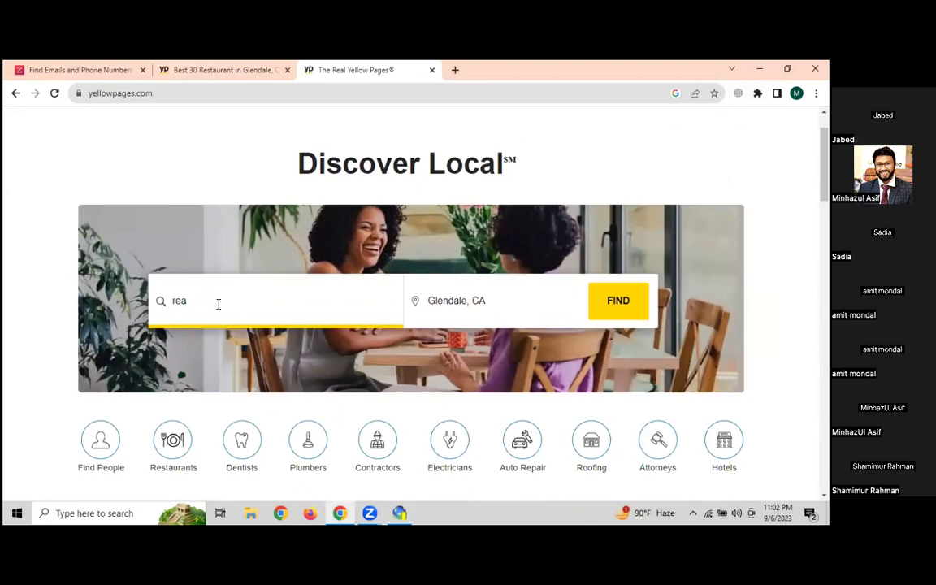
type("ta")
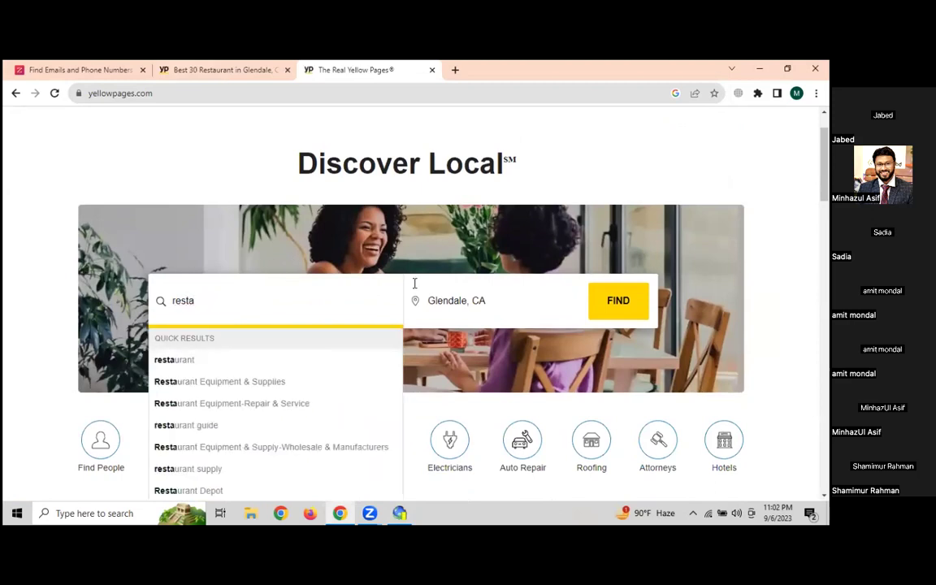
left_click(209, 360)
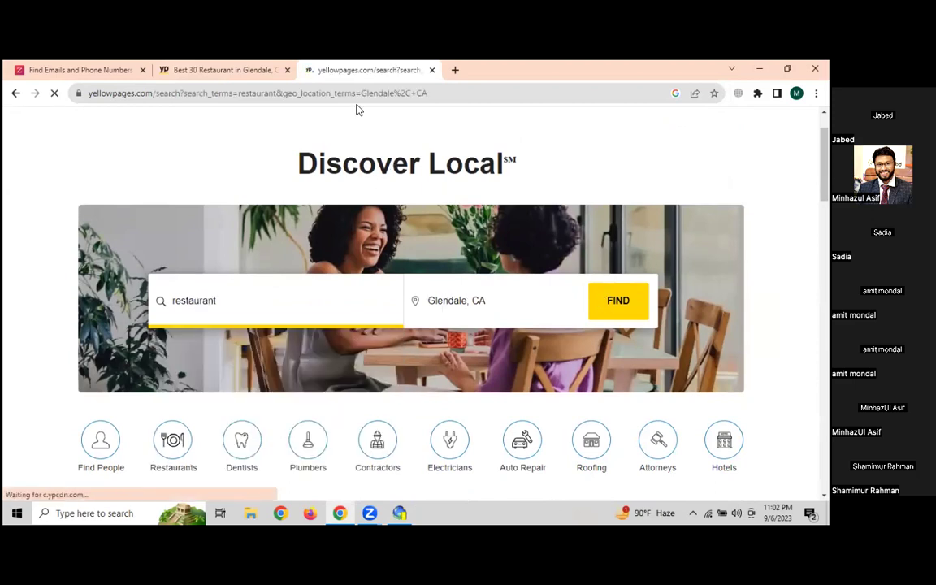
left_click(331, 95)
key("super+c")
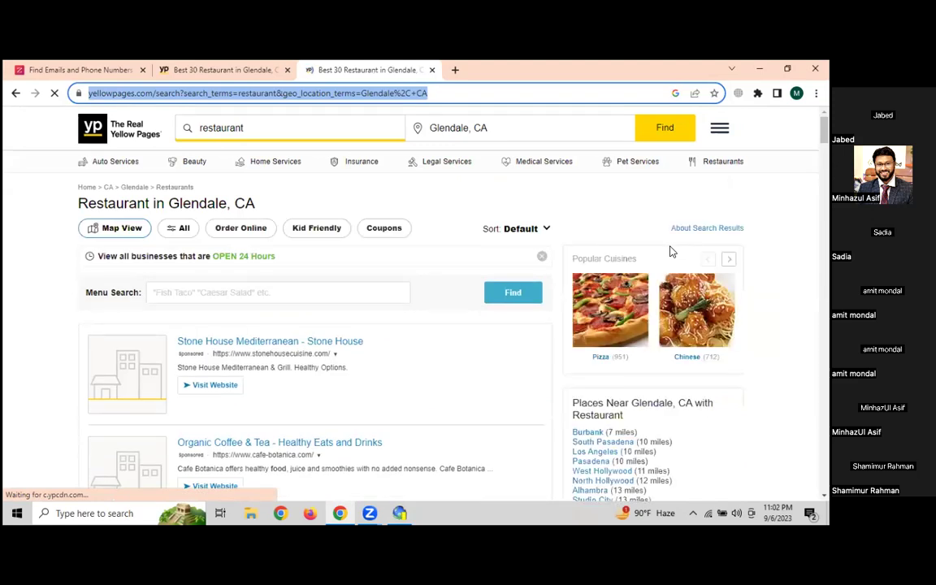
Step: Examine the restaurant listings for the business names, categories, phone numbers and addresses they offer for extraction
scroll(520, 330, "down", 3)
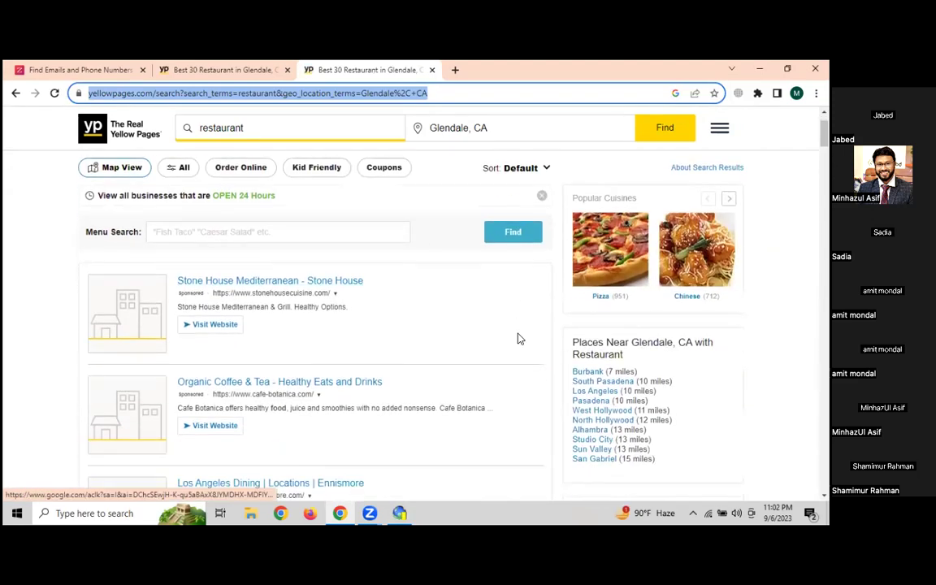
scroll(366, 297, "down", 2)
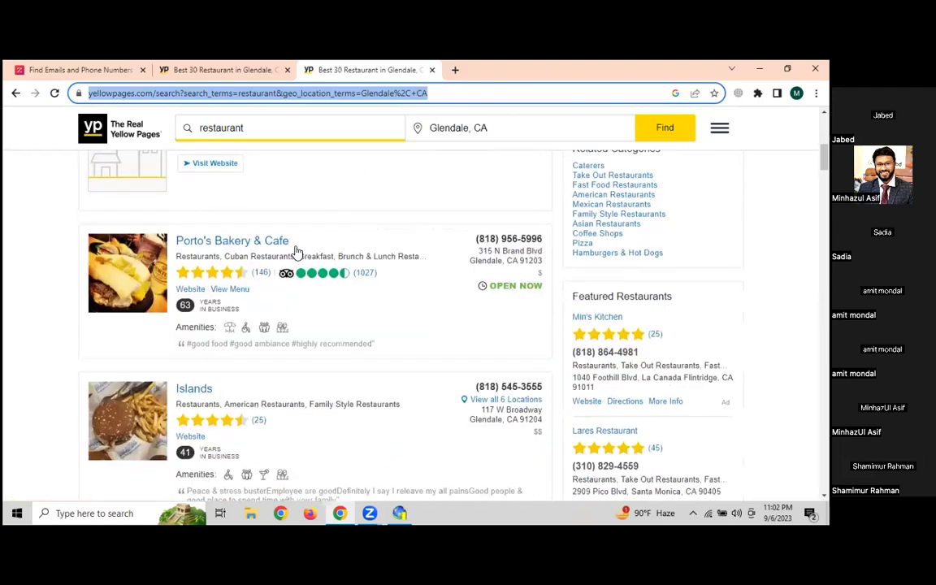
scroll(316, 246, "down", 1)
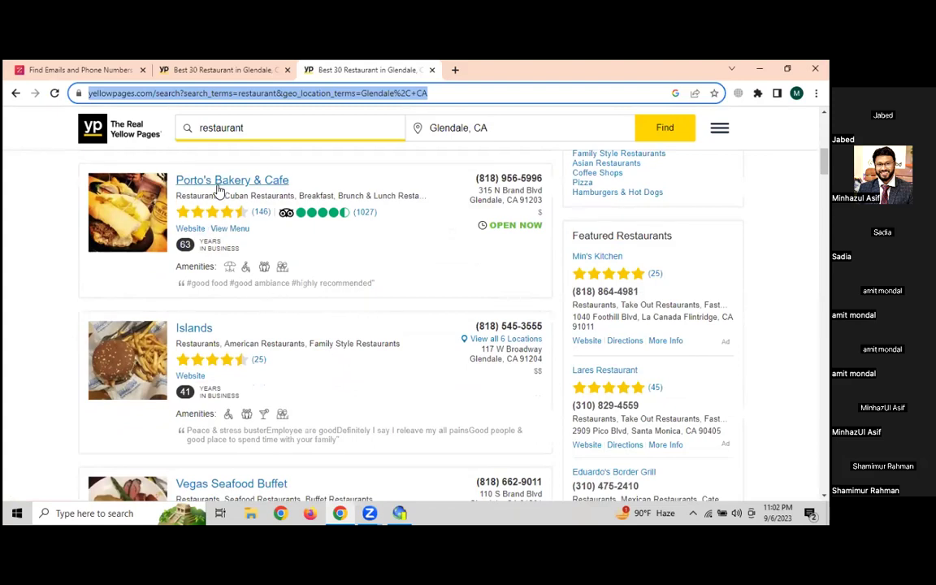
scroll(201, 334, "down", 1)
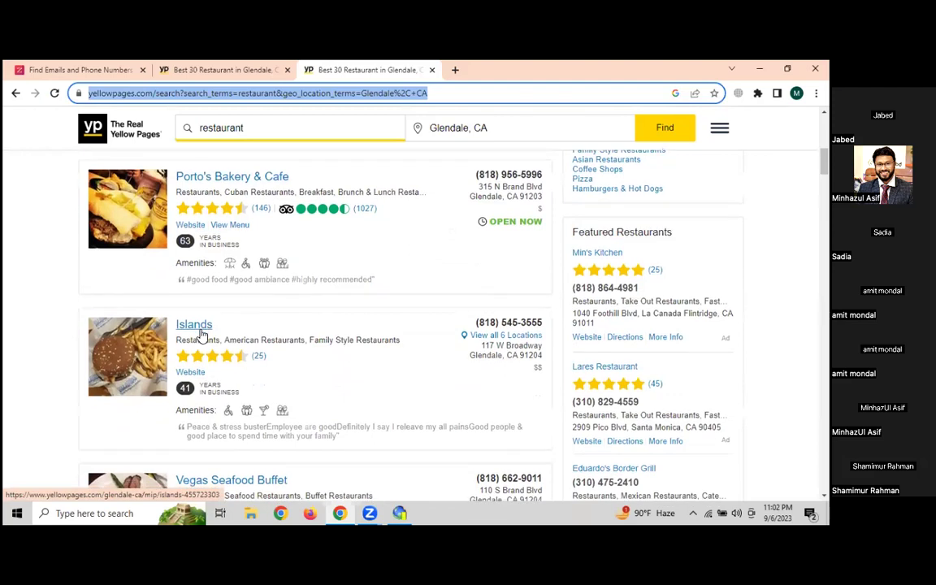
scroll(201, 334, "down", 2)
scroll(200, 334, "down", 3)
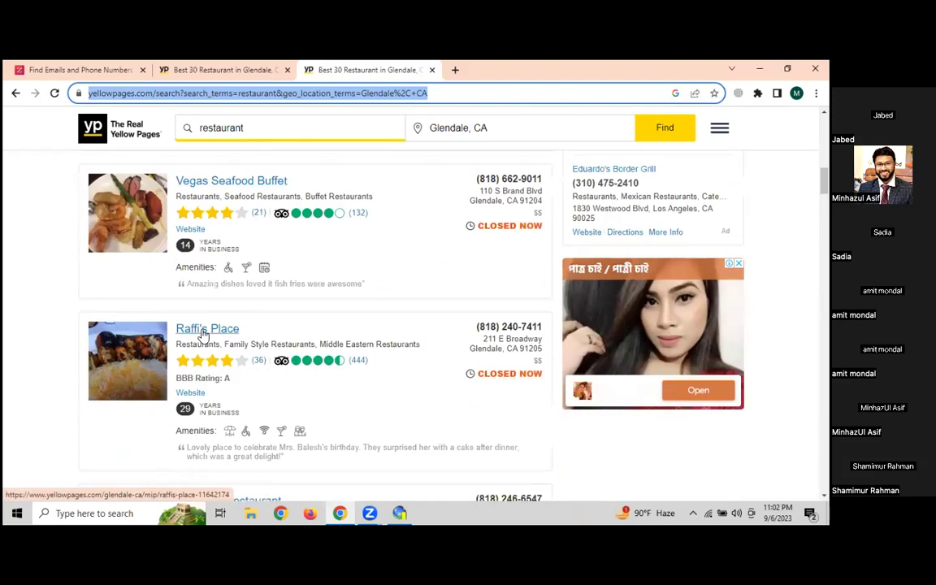
scroll(202, 333, "up", 5)
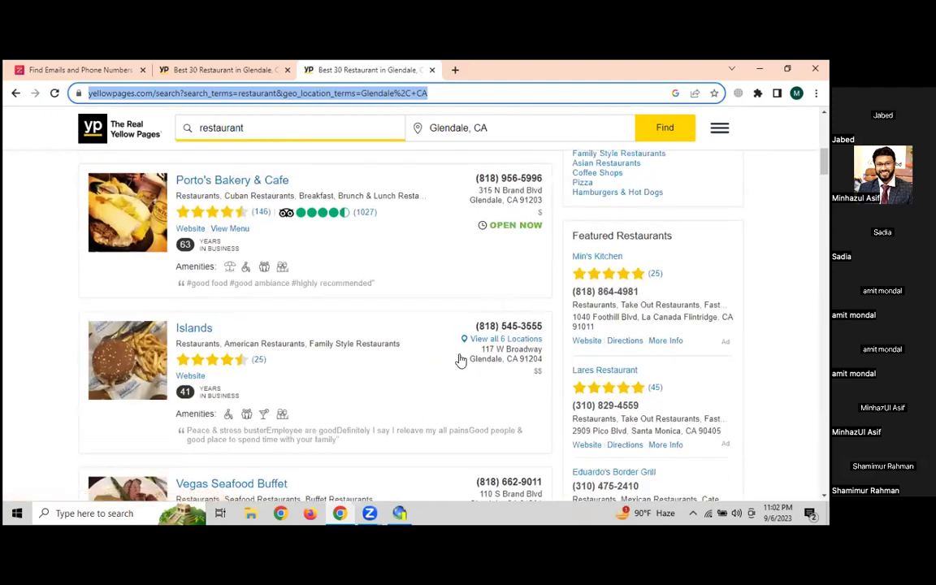
scroll(471, 362, "down", 2)
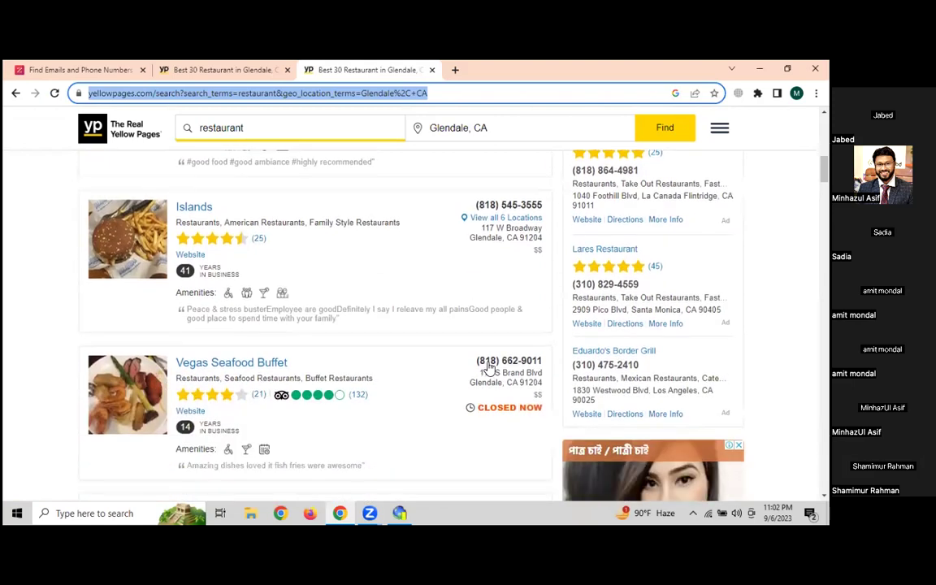
scroll(285, 309, "up", 3)
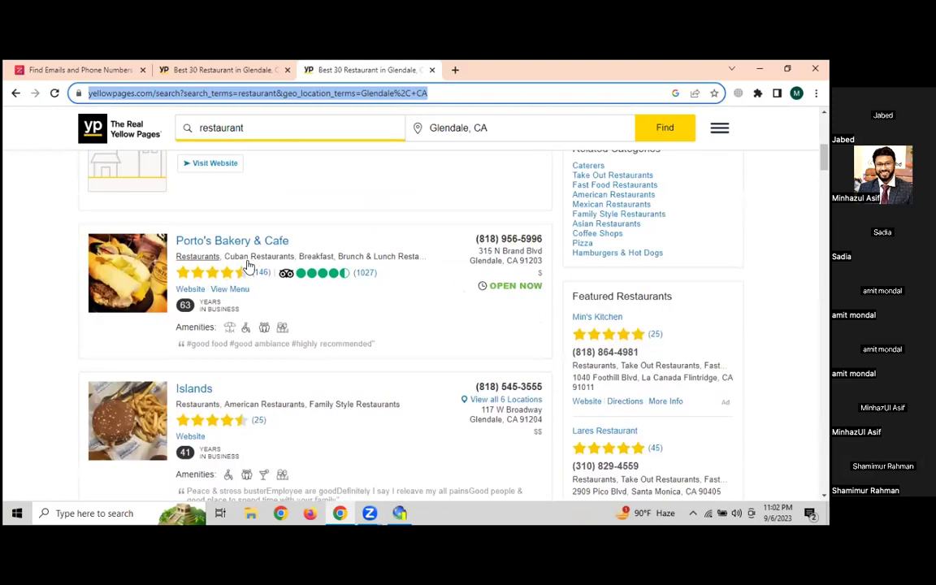
scroll(313, 339, "down", 2)
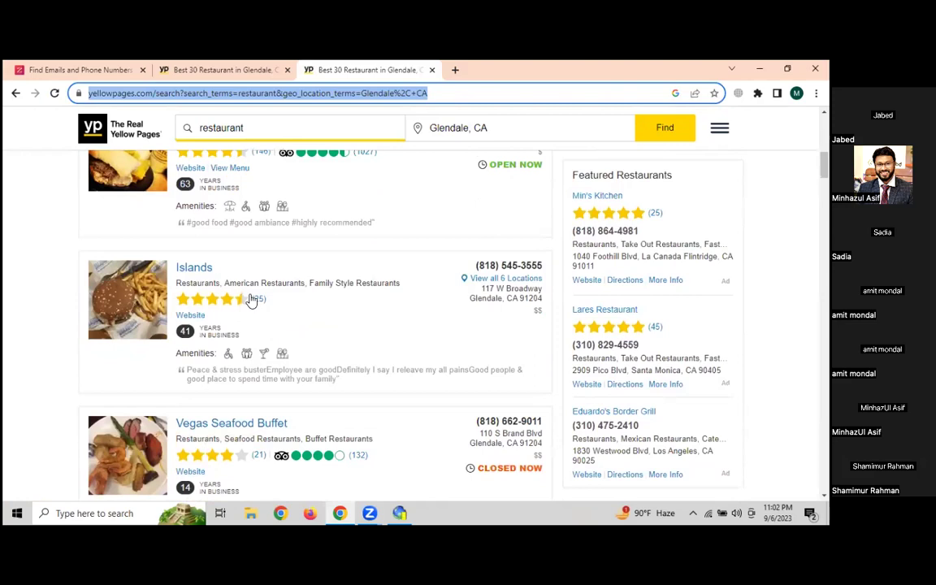
scroll(264, 321, "up", 2)
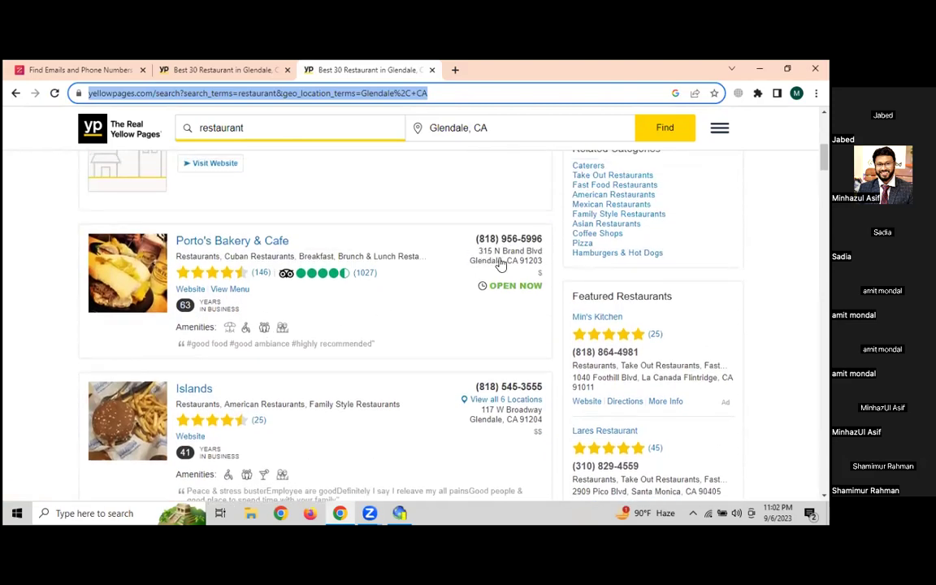
scroll(502, 264, "down", 2)
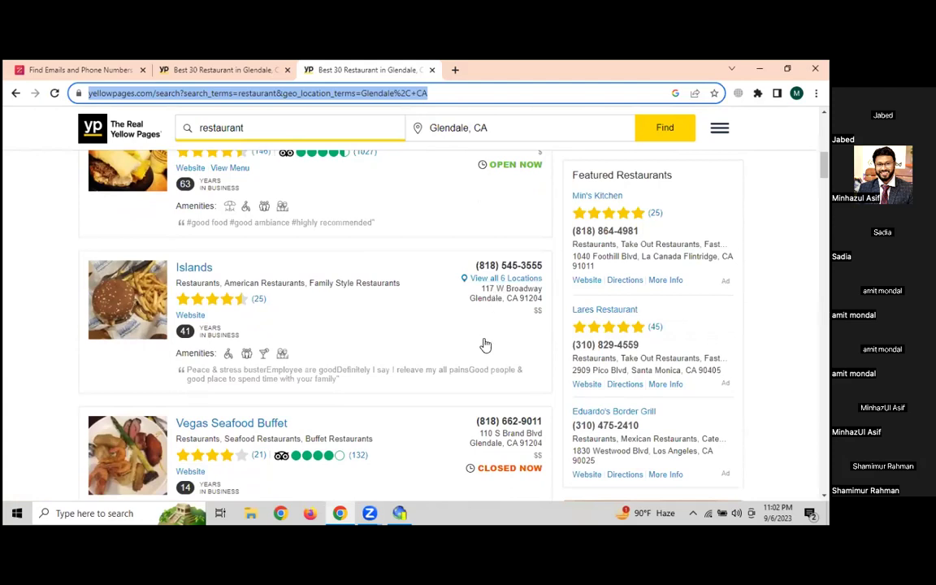
scroll(380, 305, "down", 2)
scroll(353, 309, "down", 3)
scroll(354, 311, "down", 10)
scroll(351, 312, "down", 10)
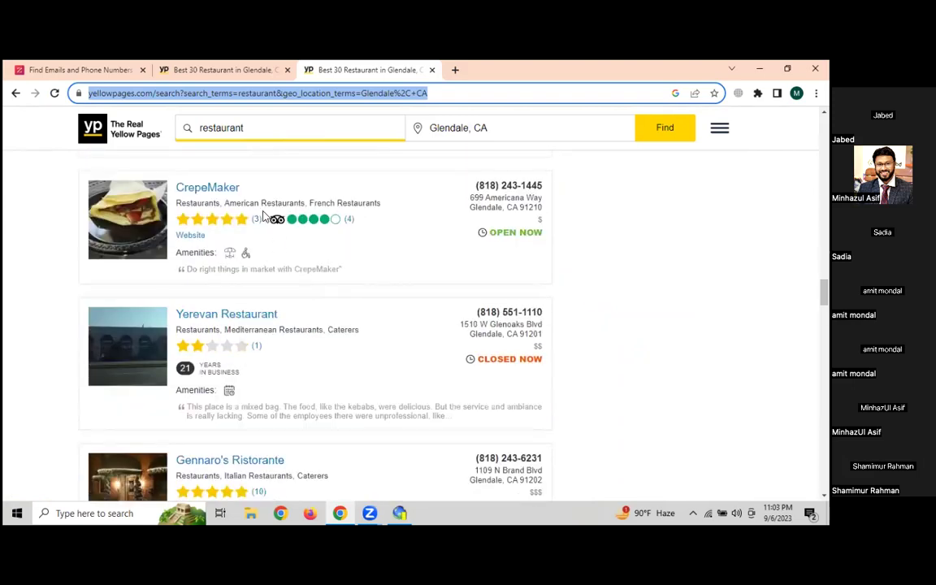
scroll(268, 179, "down", 10)
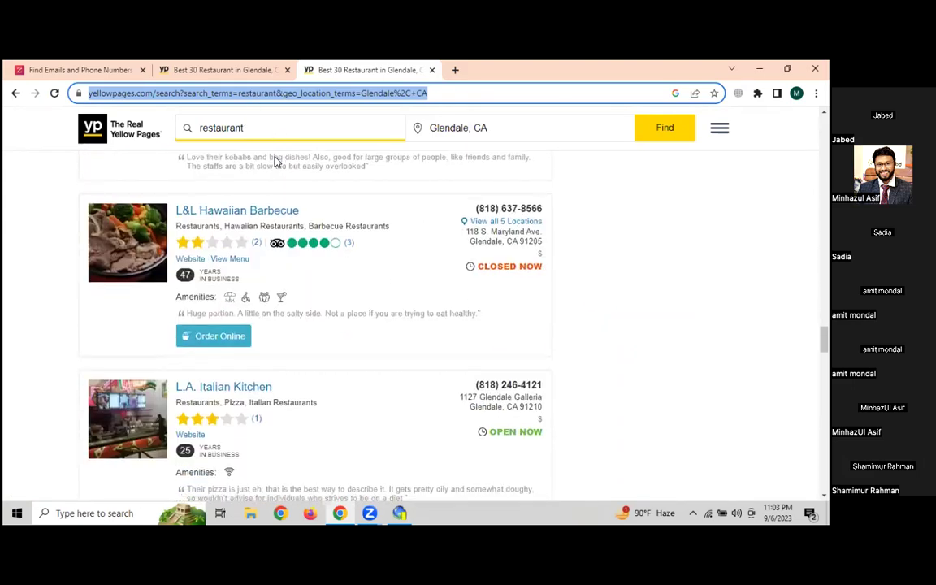
scroll(276, 161, "down", 5)
scroll(510, 443, "down", 5)
Step: Copy the restaurant results page address and add it as the starting URL in the Web Content Extractor project
right_click(246, 92)
left_click(275, 157)
left_click(400, 514)
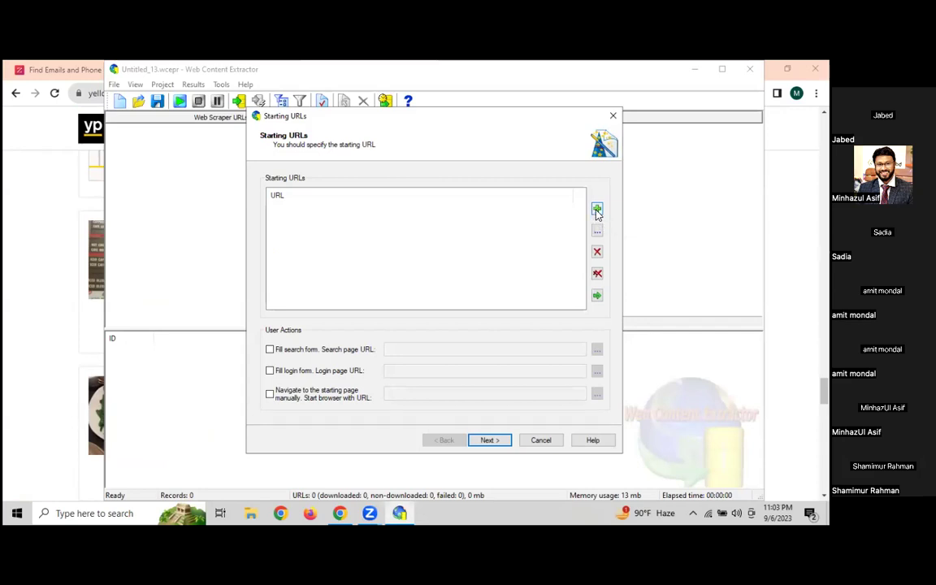
left_click(597, 211)
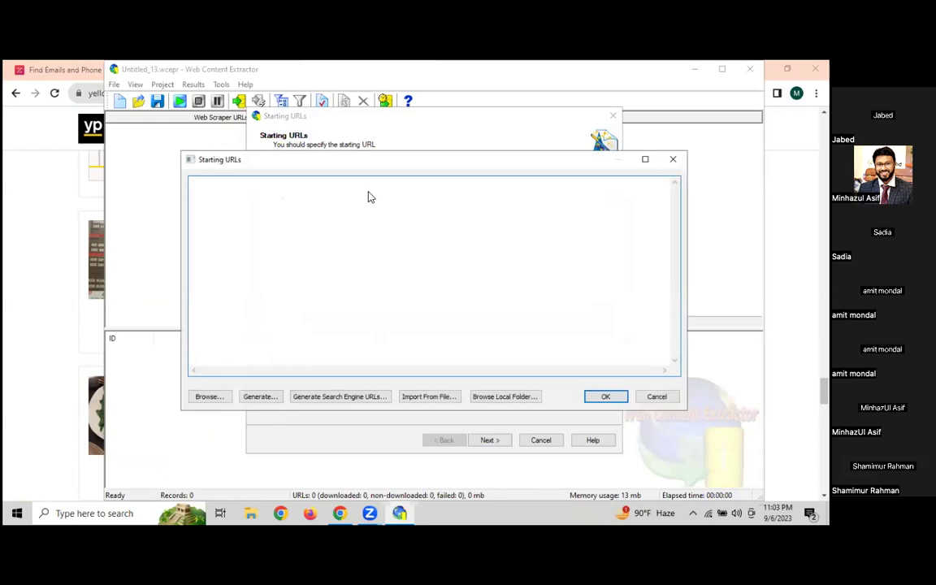
right_click(369, 194)
left_click(417, 242)
left_click(606, 395)
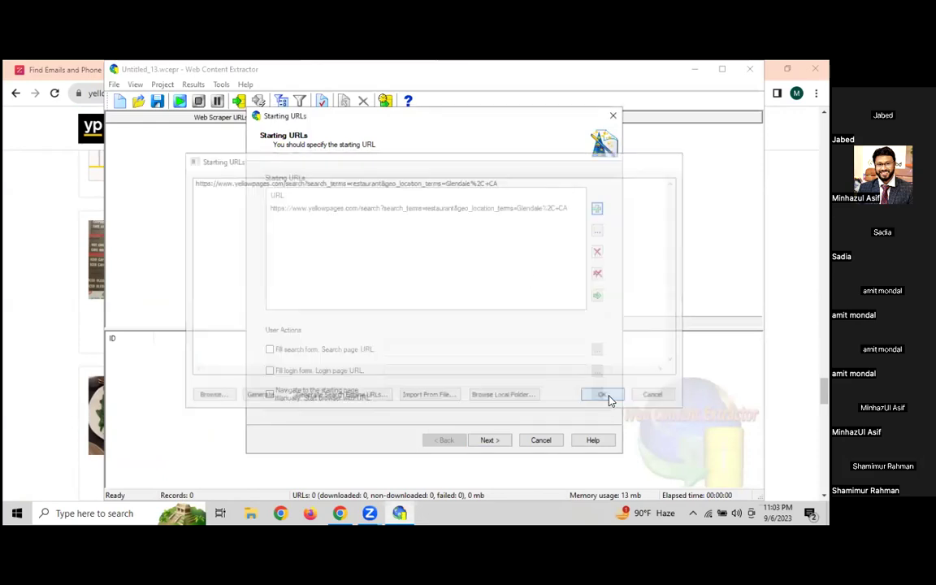
Step: Accept the starting URL and default crawling rules, and open the extraction pattern definition
left_click(488, 441)
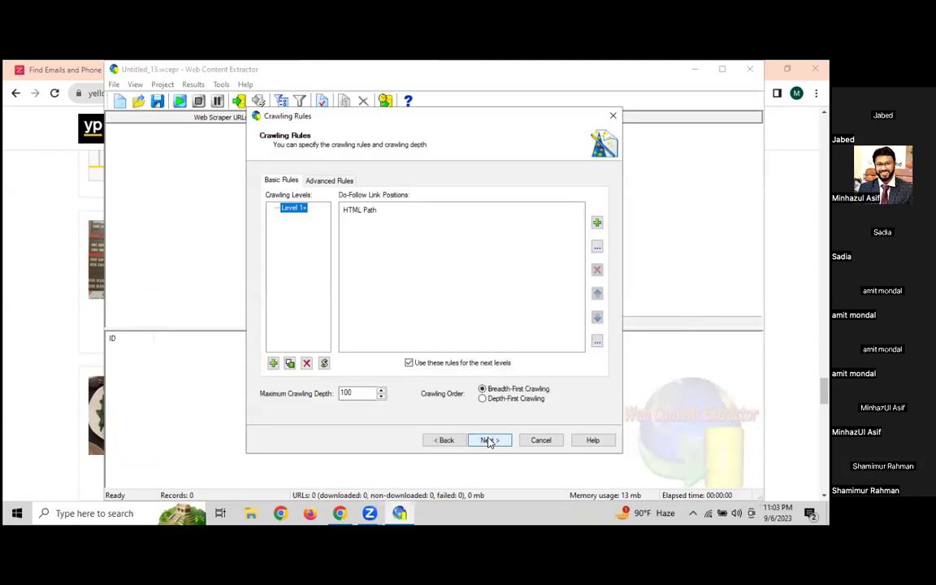
left_click(488, 441)
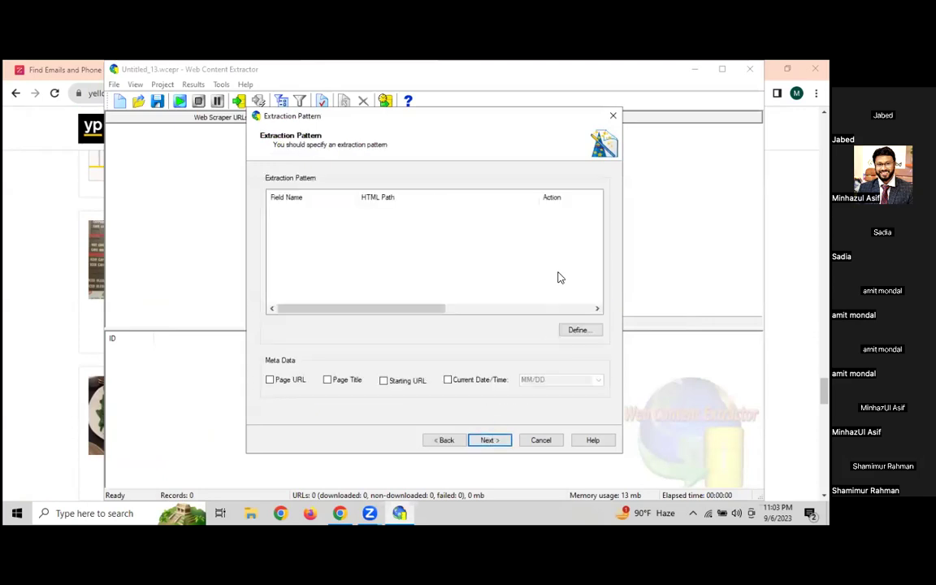
left_click(579, 332)
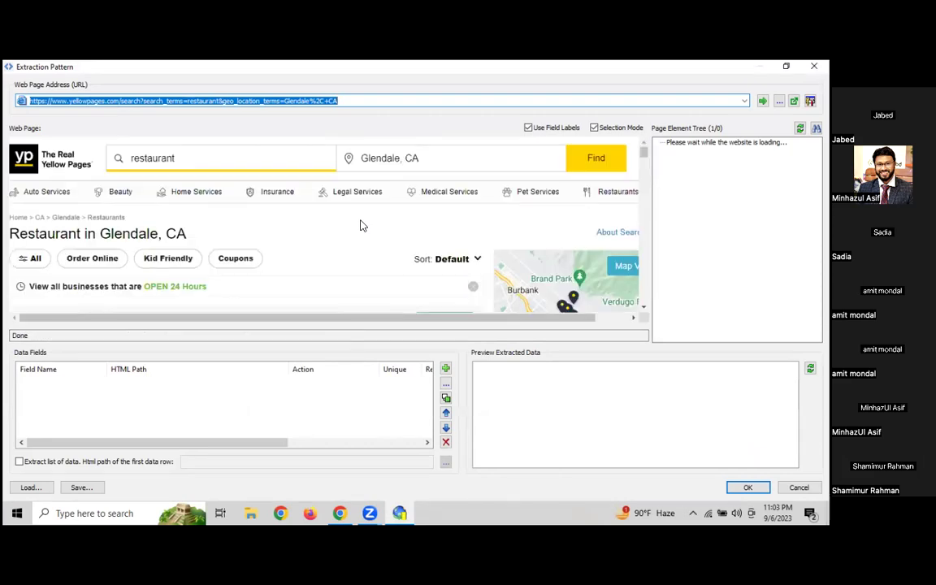
Step: Add a text data field named "company" from the business name of the Porto's Bakery & Cafe listing
scroll(421, 238, "down", 5)
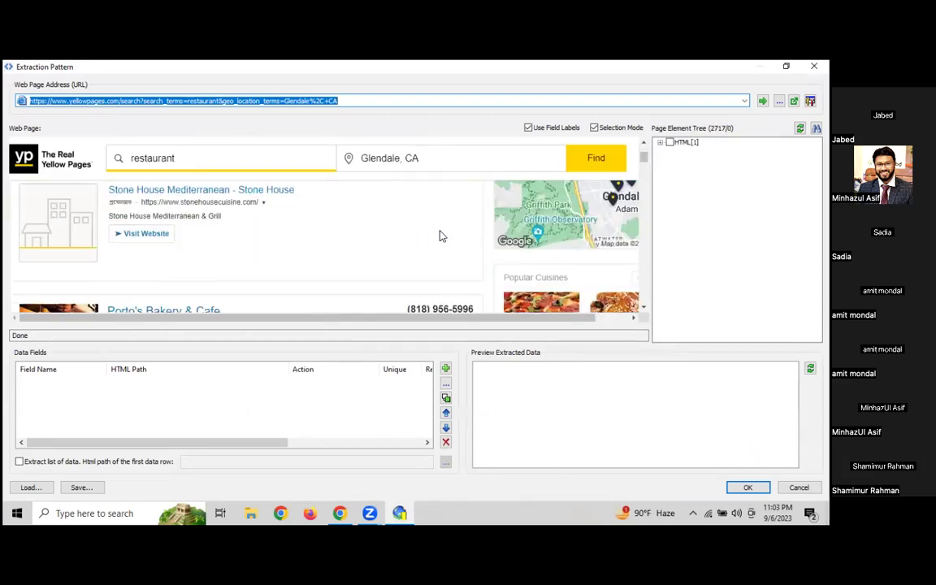
scroll(433, 237, "up", 1)
scroll(423, 236, "down", 1)
scroll(313, 241, "up", 2)
scroll(313, 240, "down", 3)
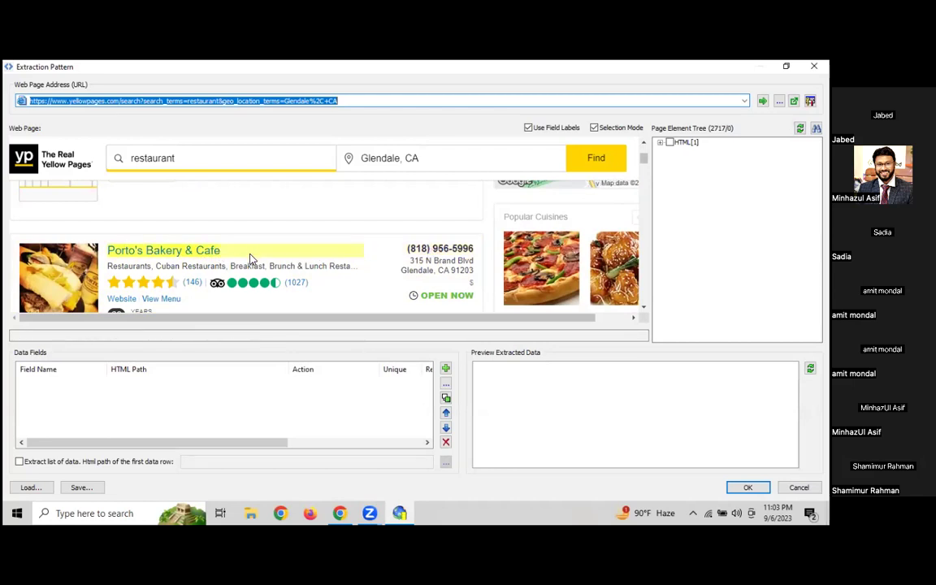
left_click(195, 256)
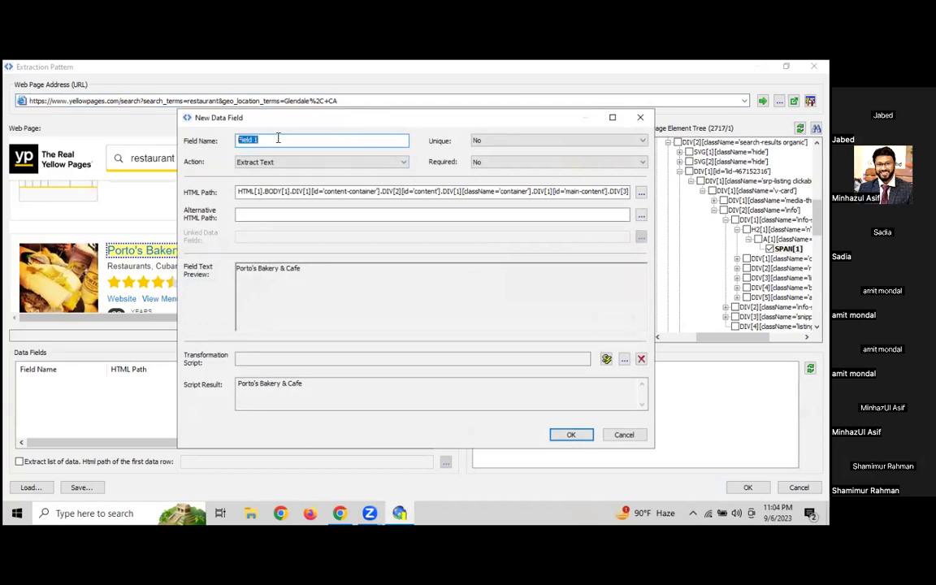
type("com")
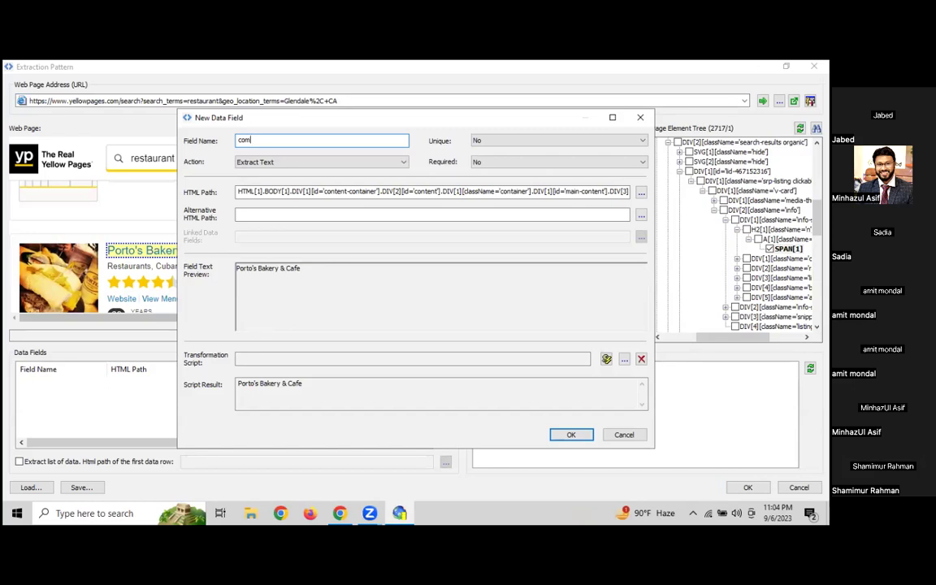
type("pany")
left_click(569, 434)
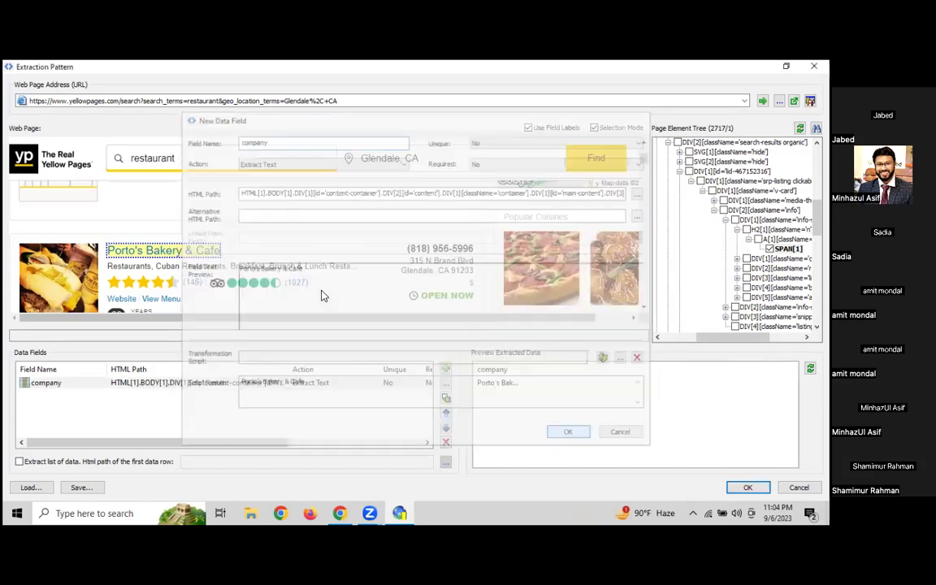
Step: Add a text data field named "phone" from the phone number of the Porto's Bakery & Cafe listing
left_click(446, 252)
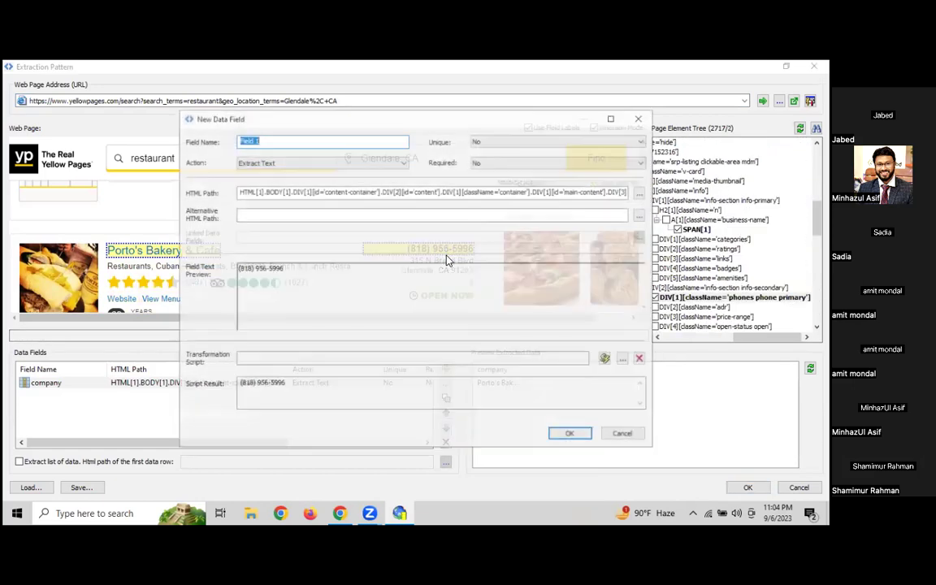
type("phone")
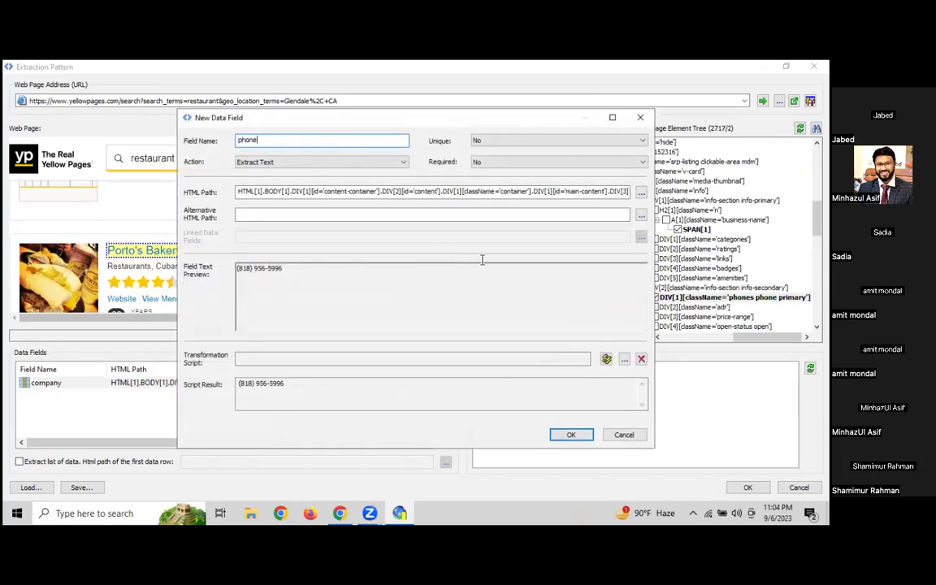
left_click(571, 435)
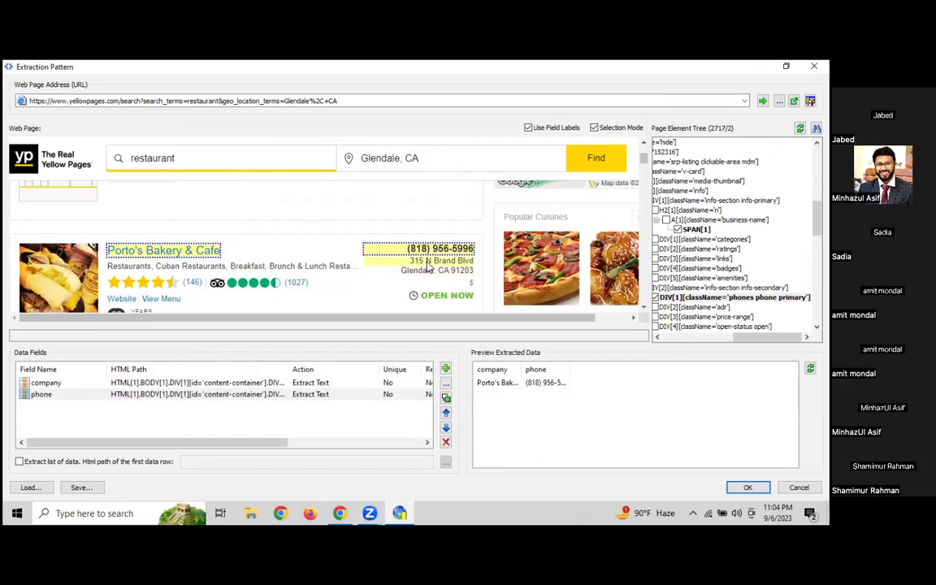
Step: Add text data fields named "street address" from the listing's street line and "address" from its city, state and ZIP line
left_click(427, 263)
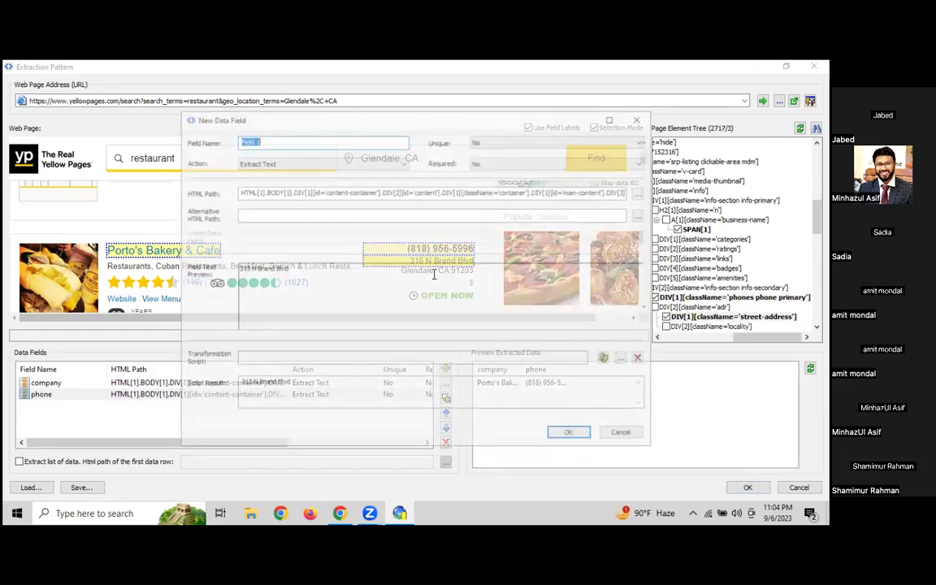
type("s")
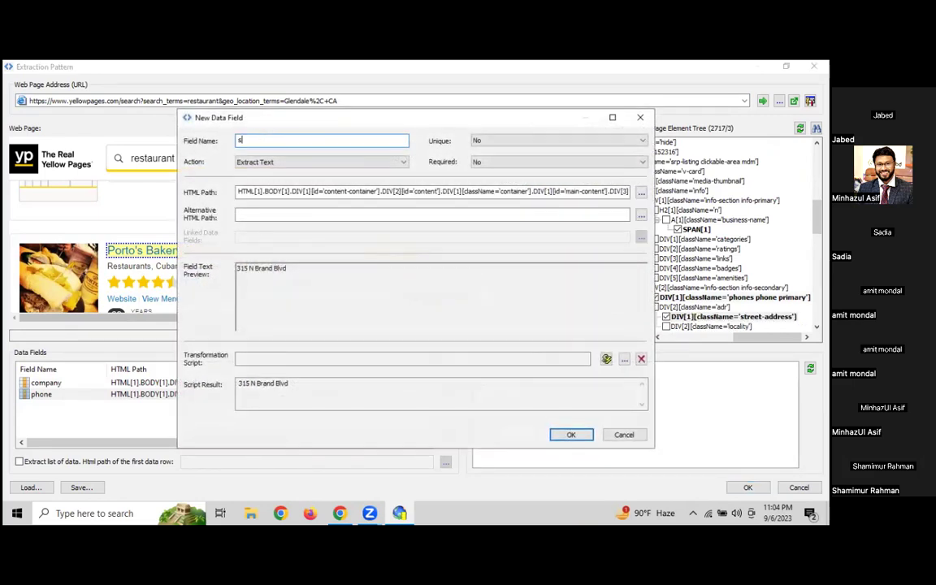
type("treet address")
left_click(567, 434)
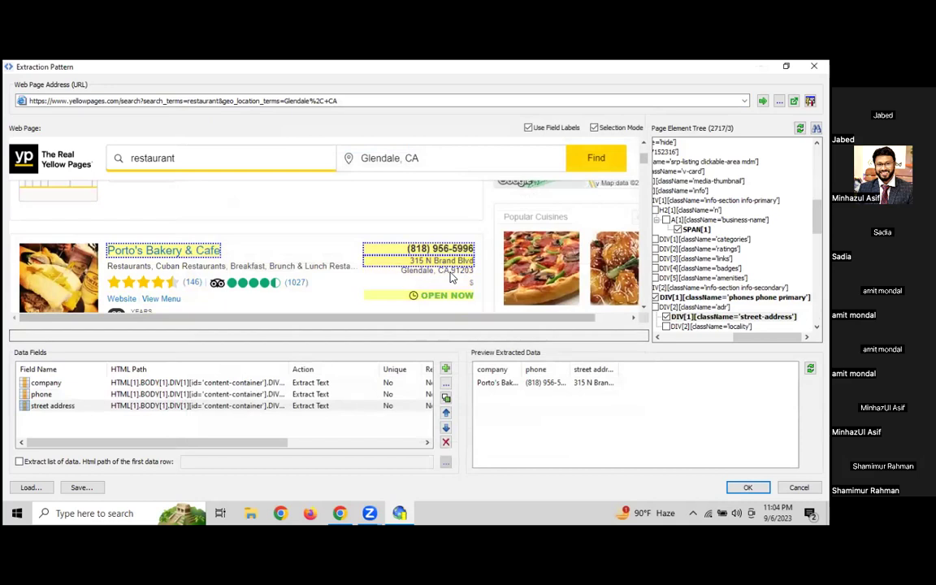
left_click(432, 277)
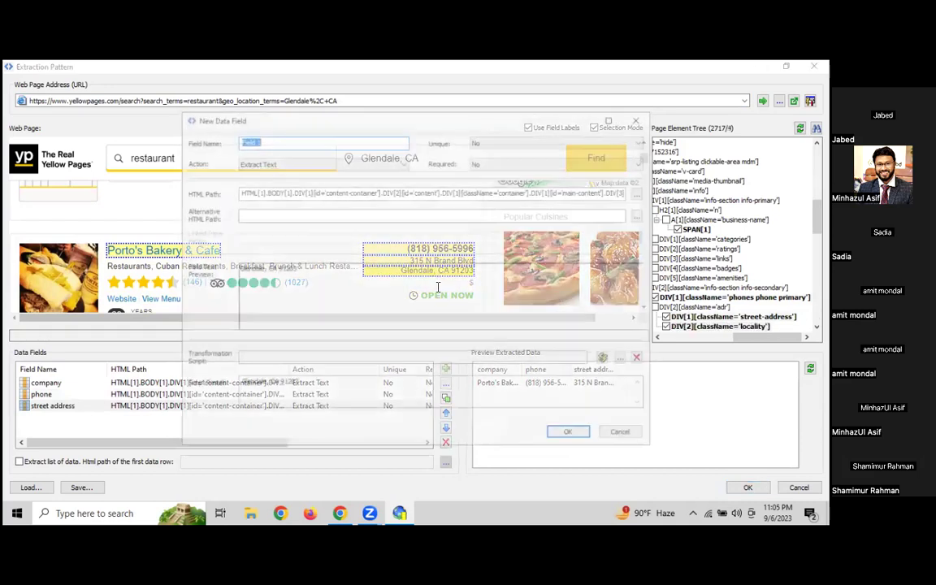
type("address")
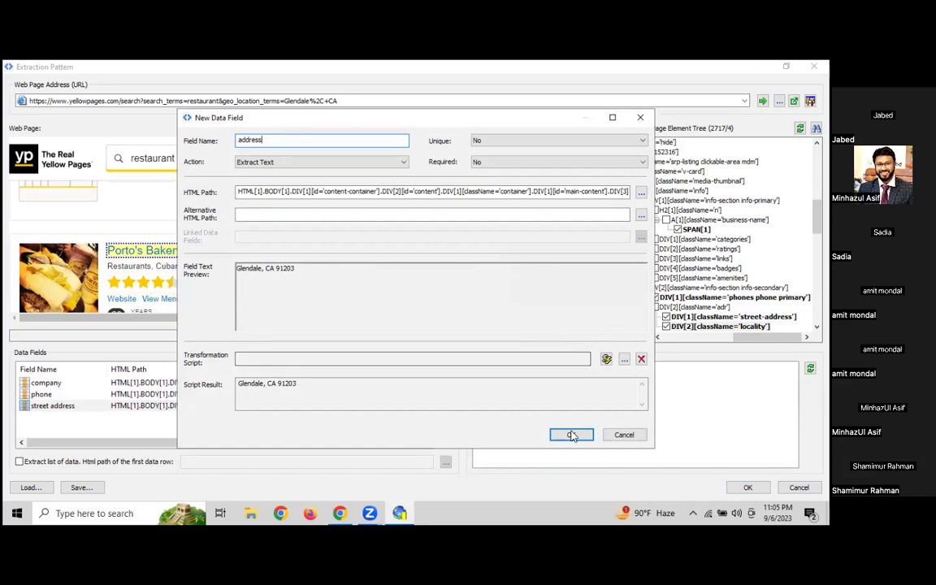
left_click(572, 436)
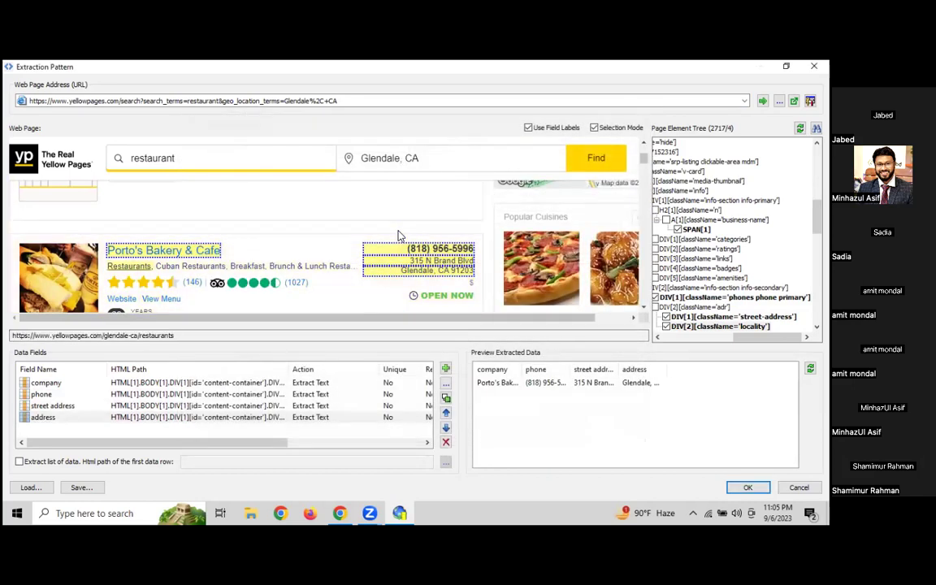
Step: Add a text data field named "industry" from the listing's first category, Restaurants
left_click(140, 268)
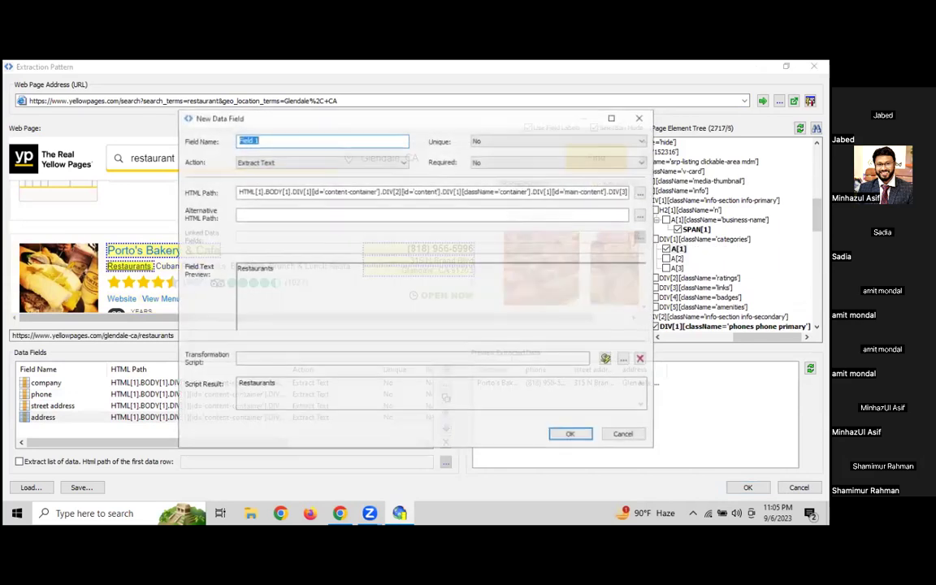
type("industry")
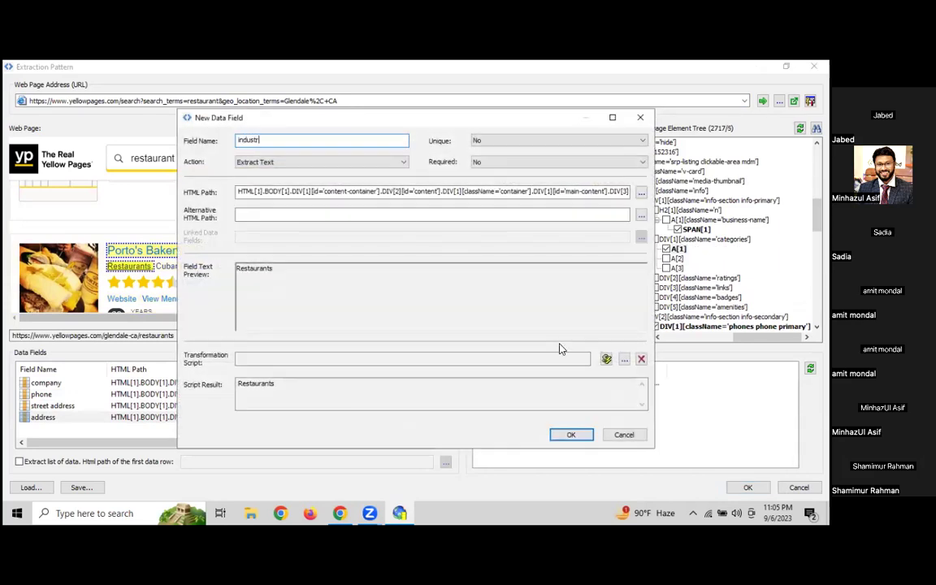
left_click(570, 434)
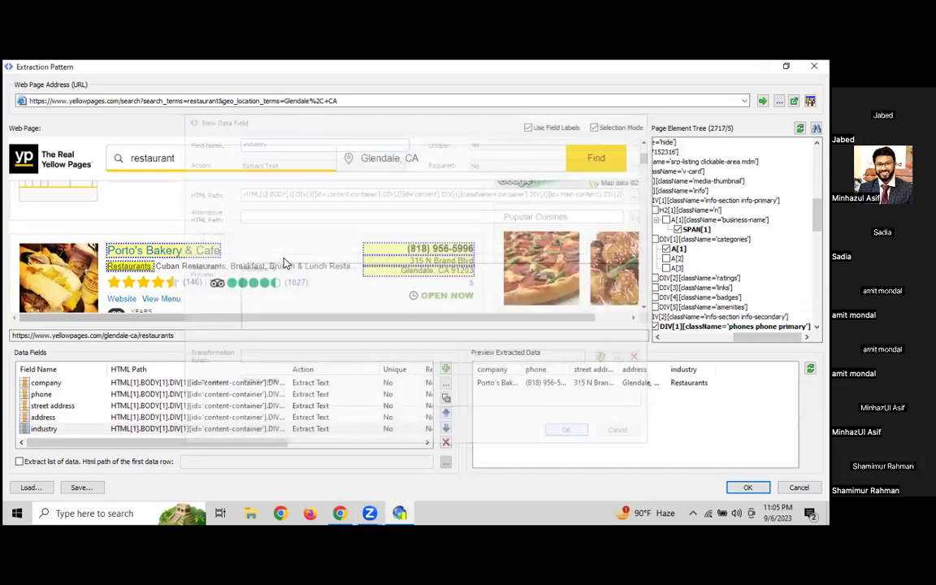
Step: Enable extracting the list of data, agree to extract the set found on the page, and accept the extraction pattern
scroll(339, 265, "down", 1)
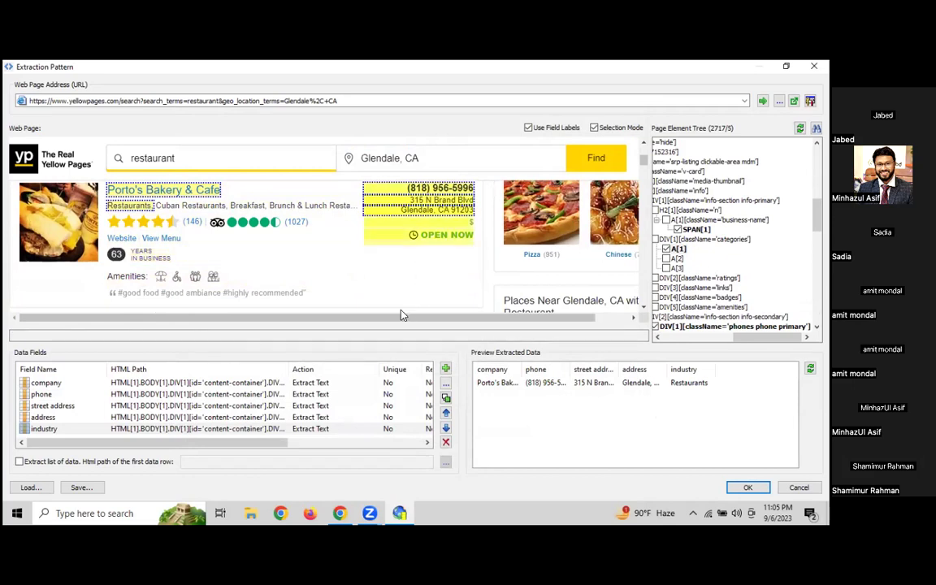
left_click(20, 463)
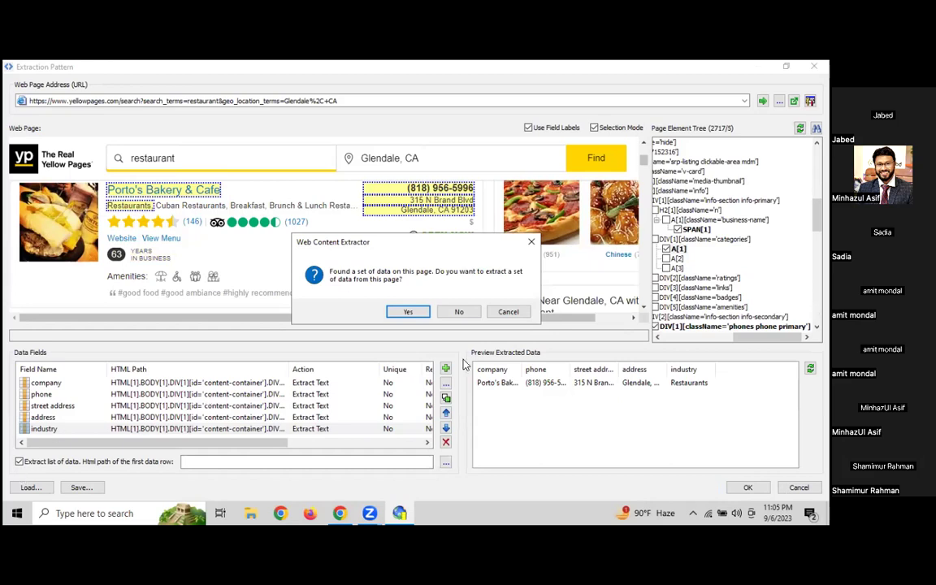
left_click(406, 312)
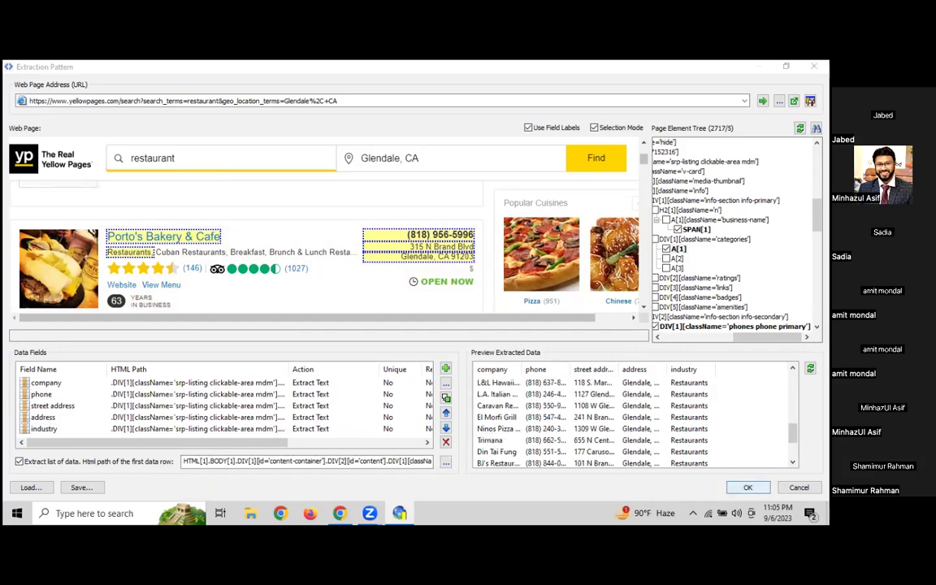
key("Return")
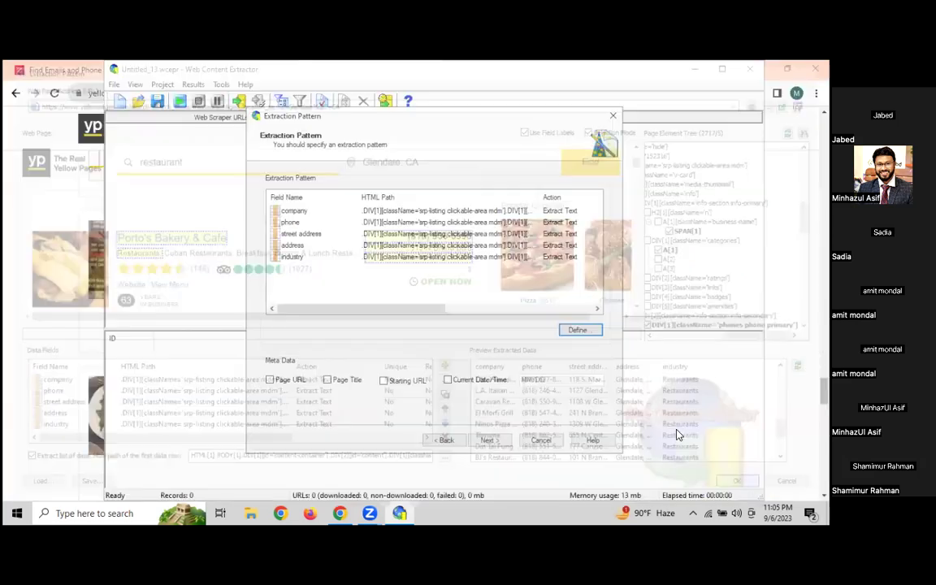
Step: Finish the project setup with the default file name Untitled_13.wcepr and run the extraction until all URLs are downloaded
left_click(485, 441)
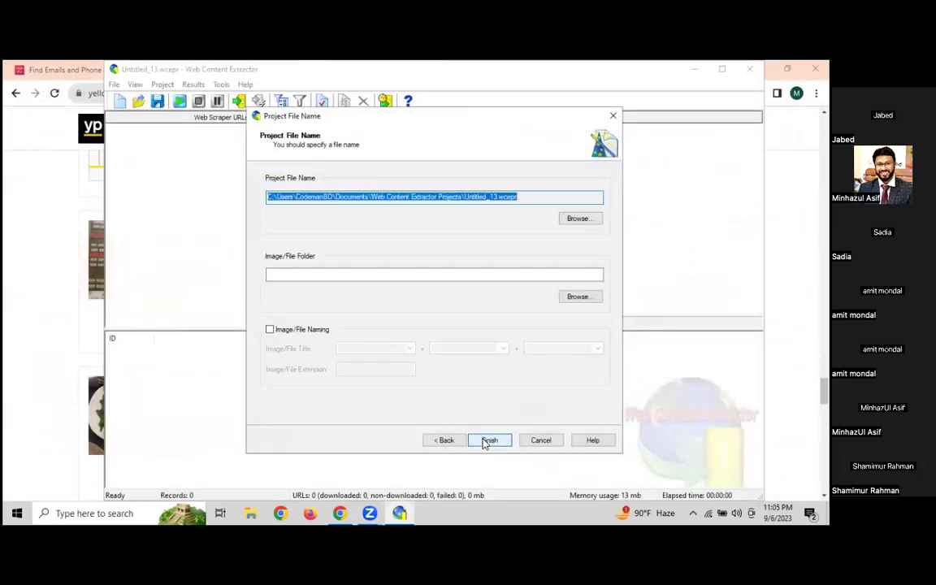
left_click(485, 441)
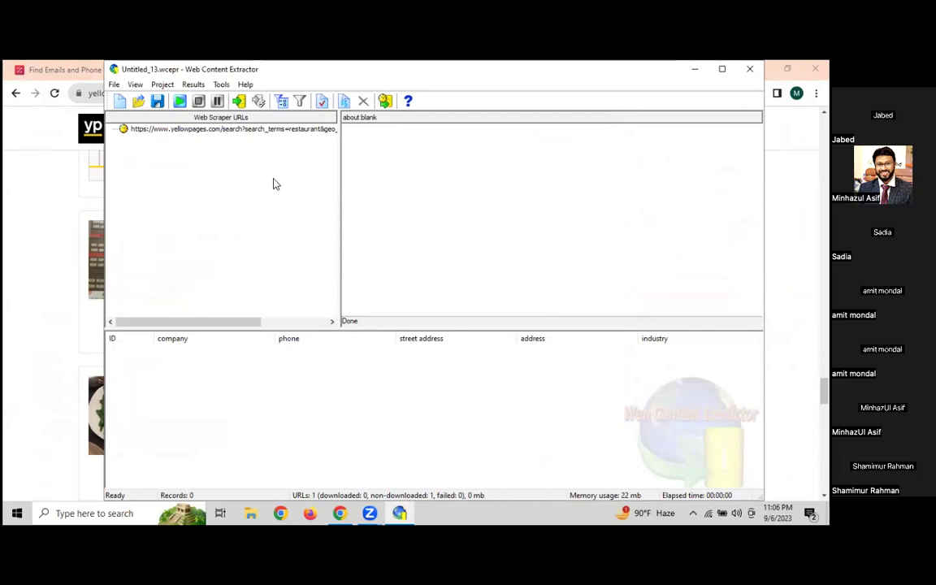
left_click(181, 102)
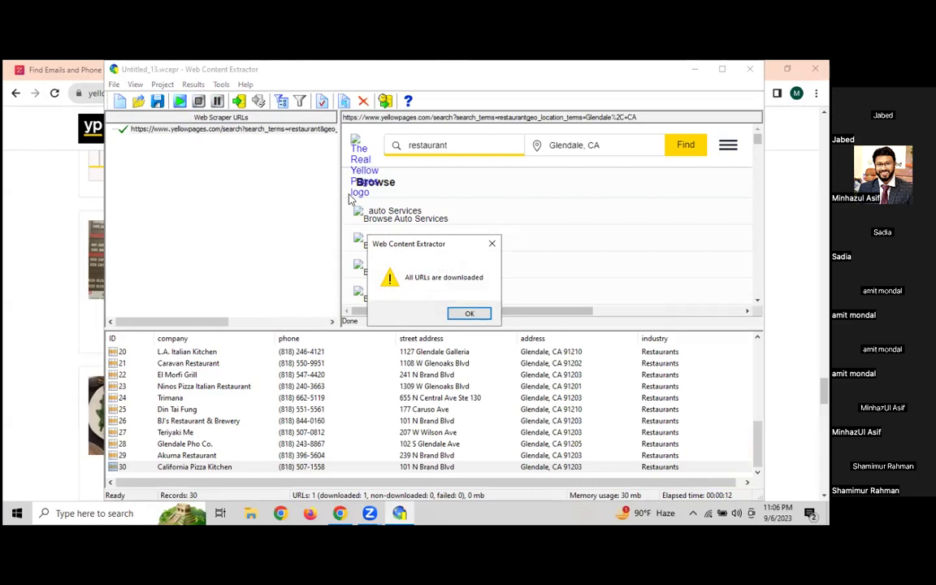
left_click(467, 314)
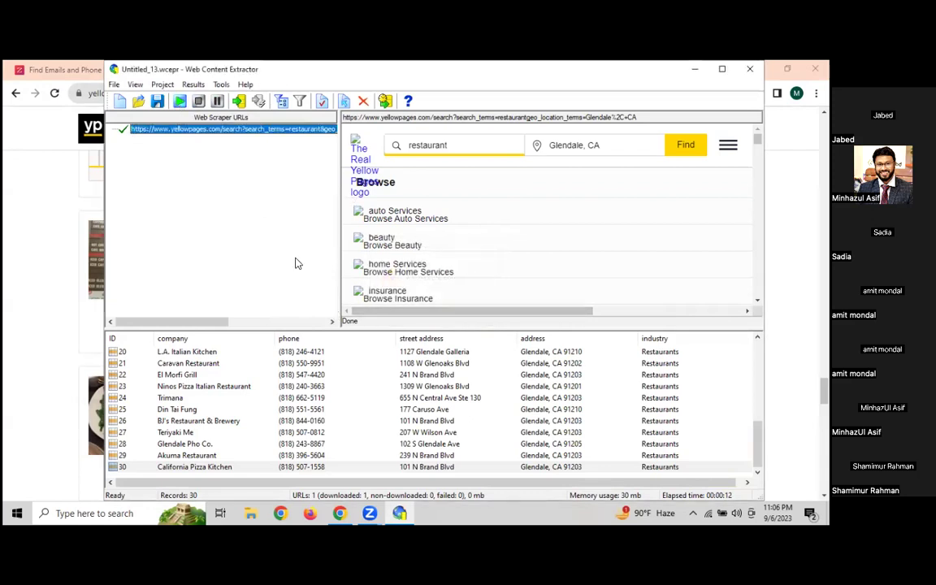
Step: Start exporting the extracted records as a text file (CSV, TXT), keeping the default fields, comma delimiter and field header
left_click(238, 102)
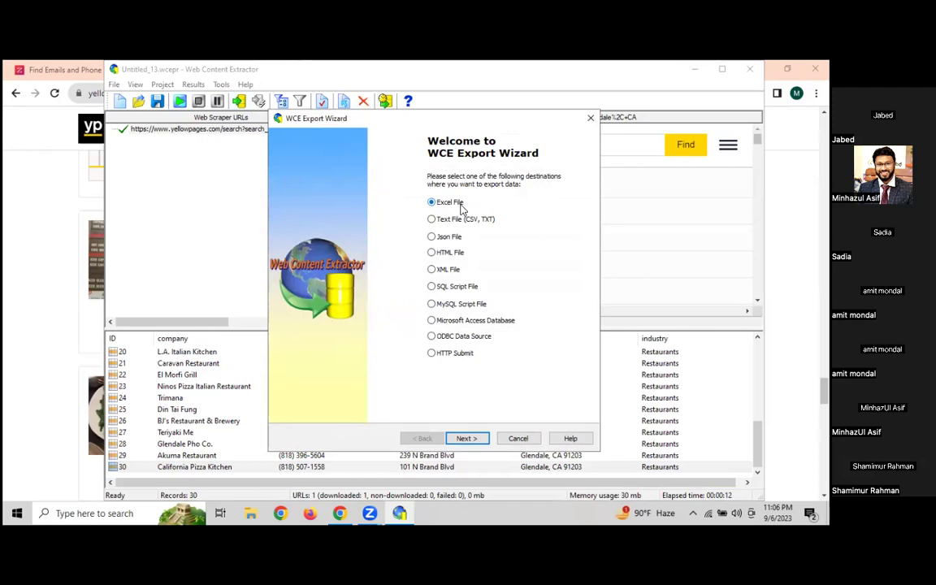
left_click(467, 217)
left_click(474, 438)
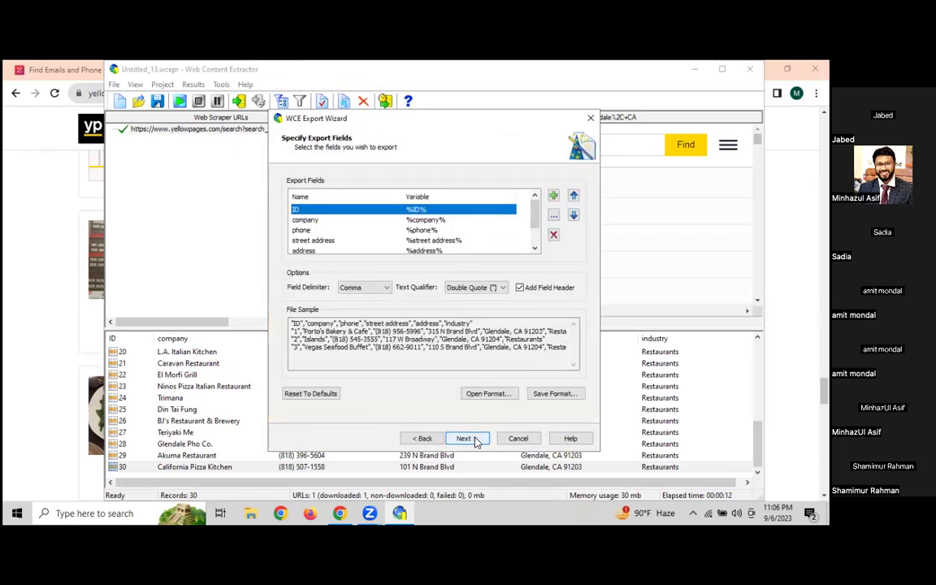
left_click(465, 439)
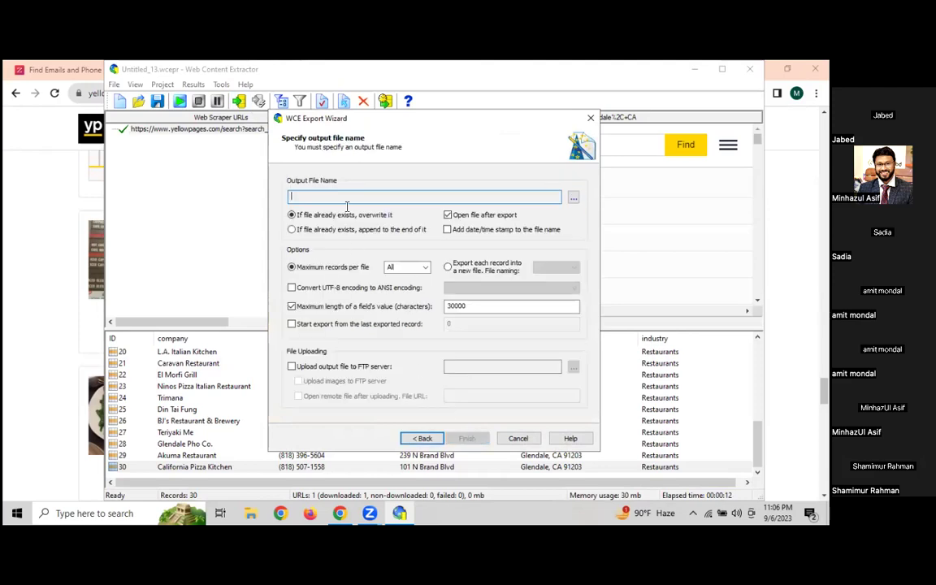
Step: Save the export to the Desktop as restaurant_usa.csv, finish the export and close the opened text file
left_click(573, 199)
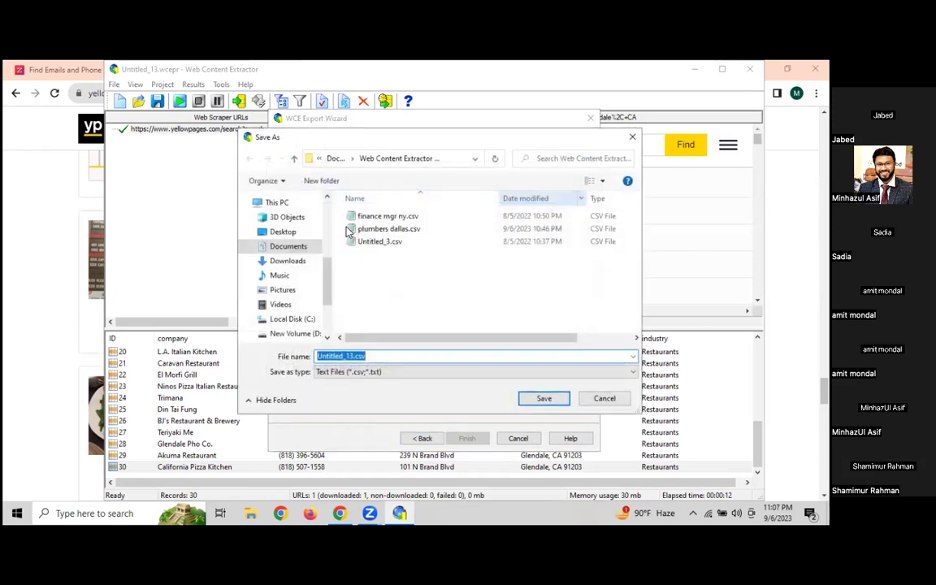
left_click(285, 232)
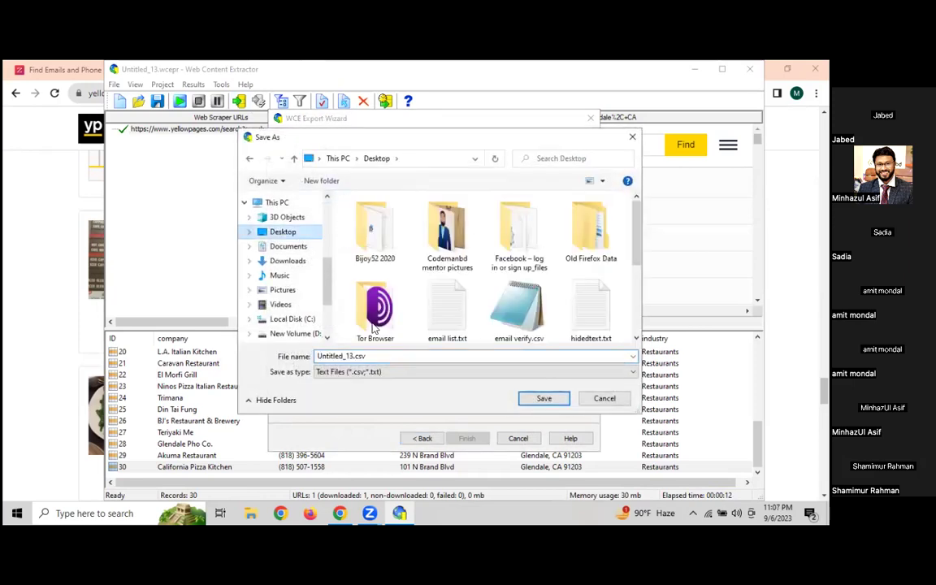
left_click(377, 354)
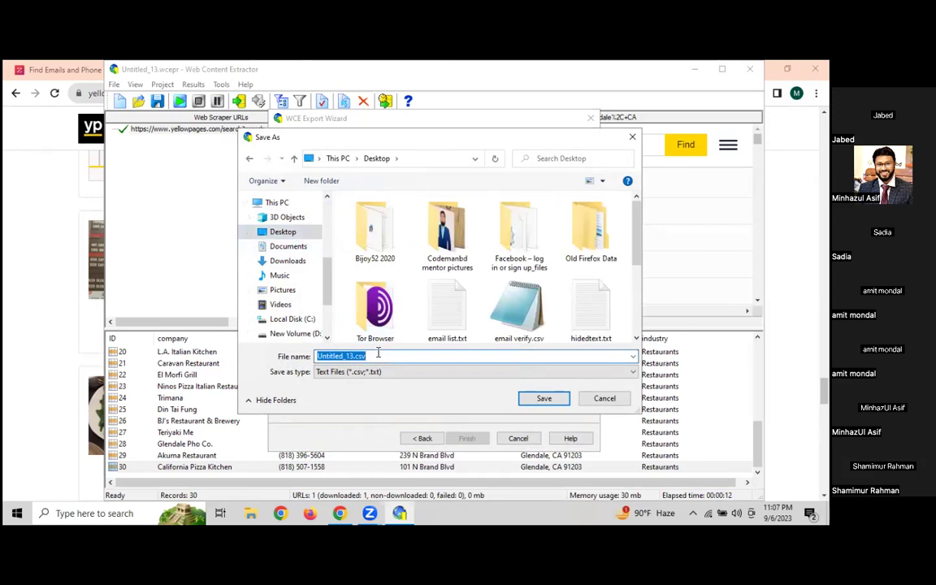
type("restaura")
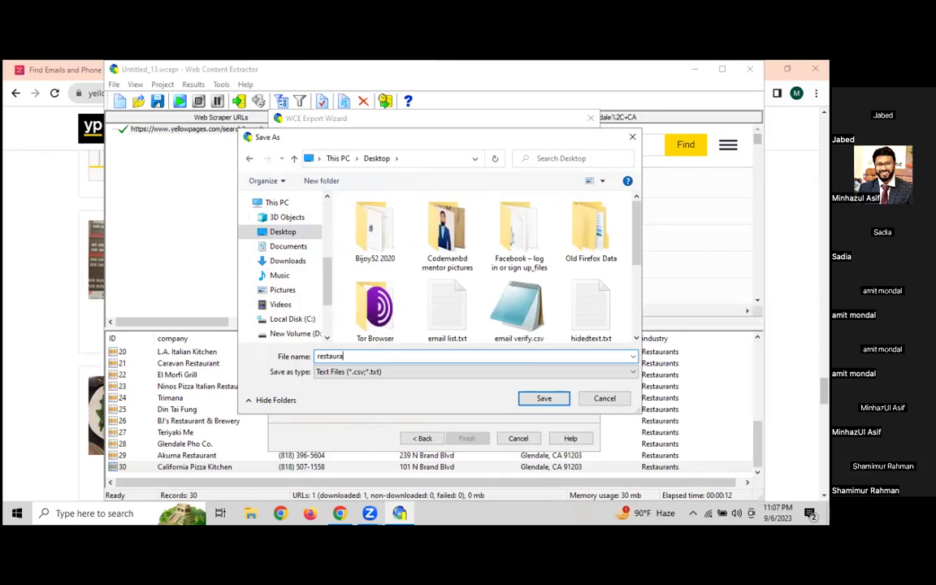
type("nt_usa")
left_click(544, 398)
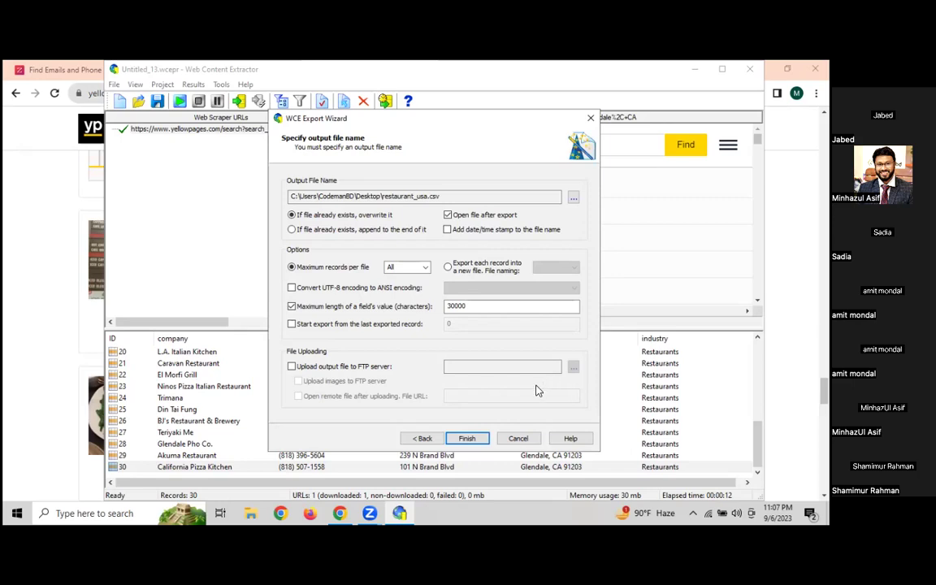
left_click(469, 438)
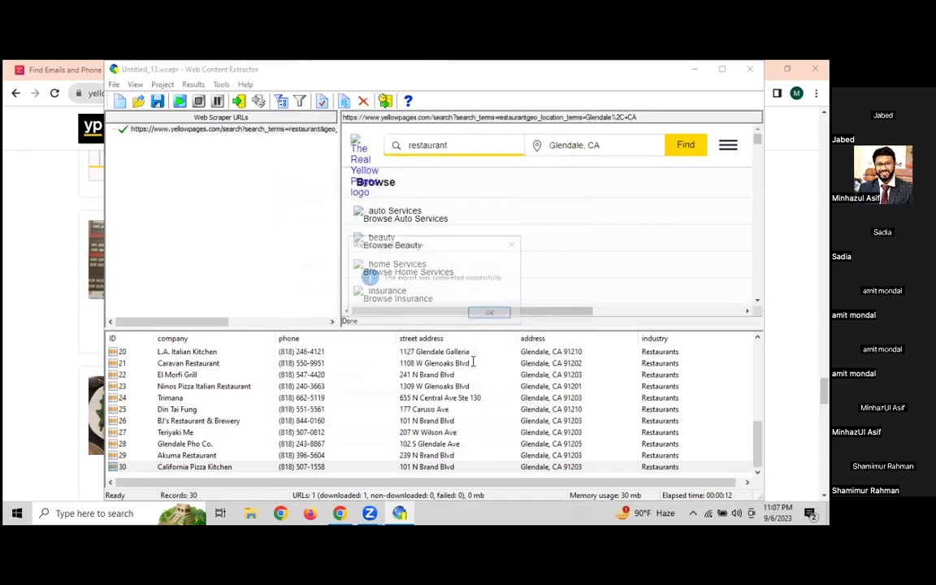
left_click(477, 120)
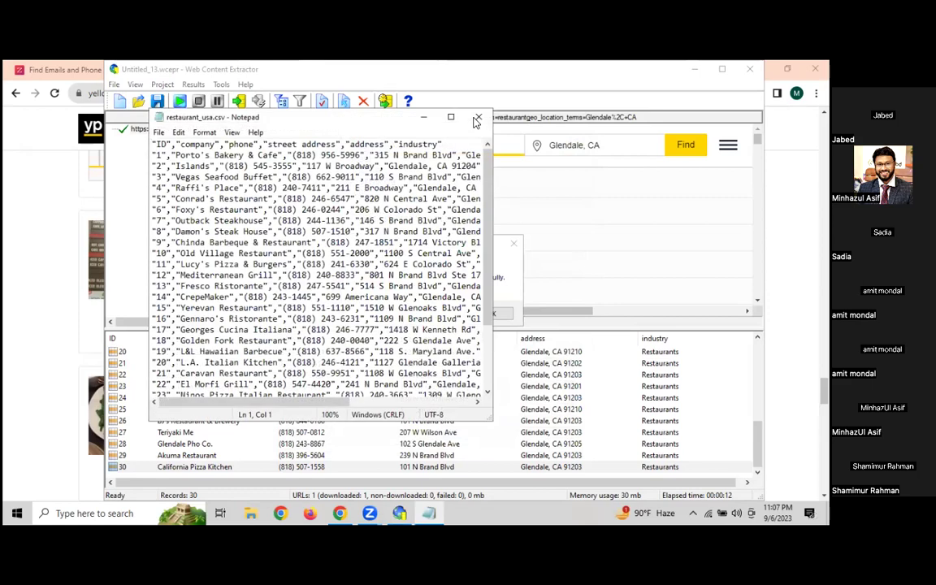
Step: Switch to the Chrome window with the Yellow Pages results and open Google Drive in a new tab
left_click(283, 514)
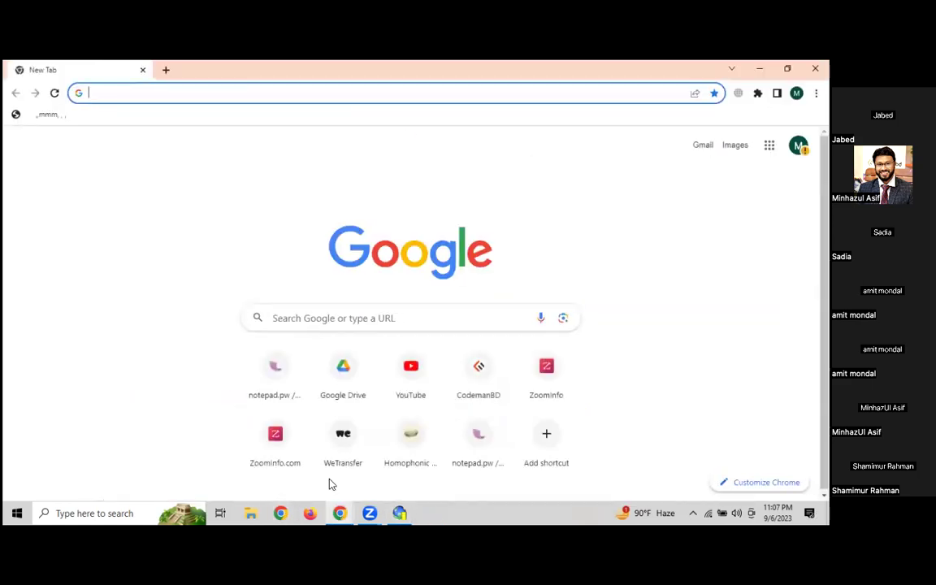
mouse_move(340, 514)
left_click(293, 479)
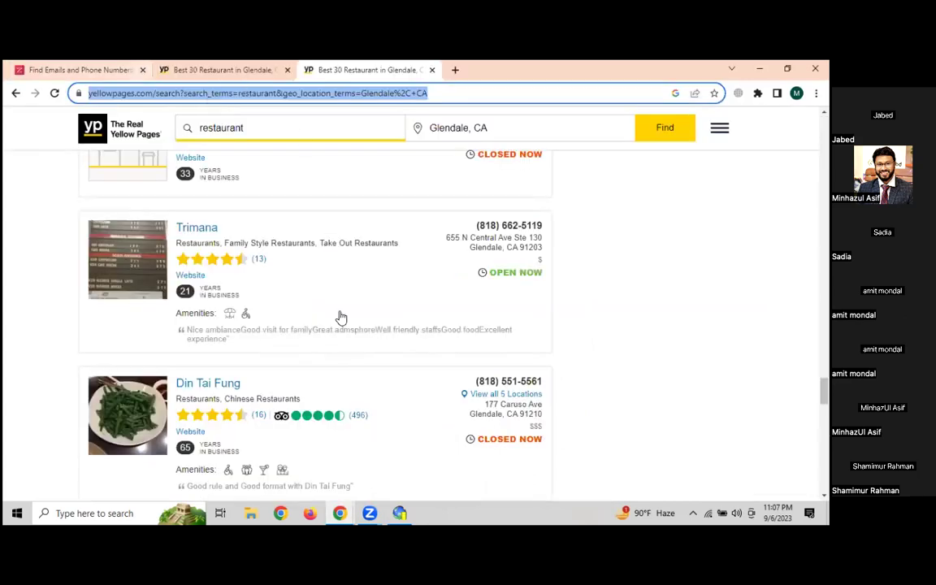
mouse_move(340, 513)
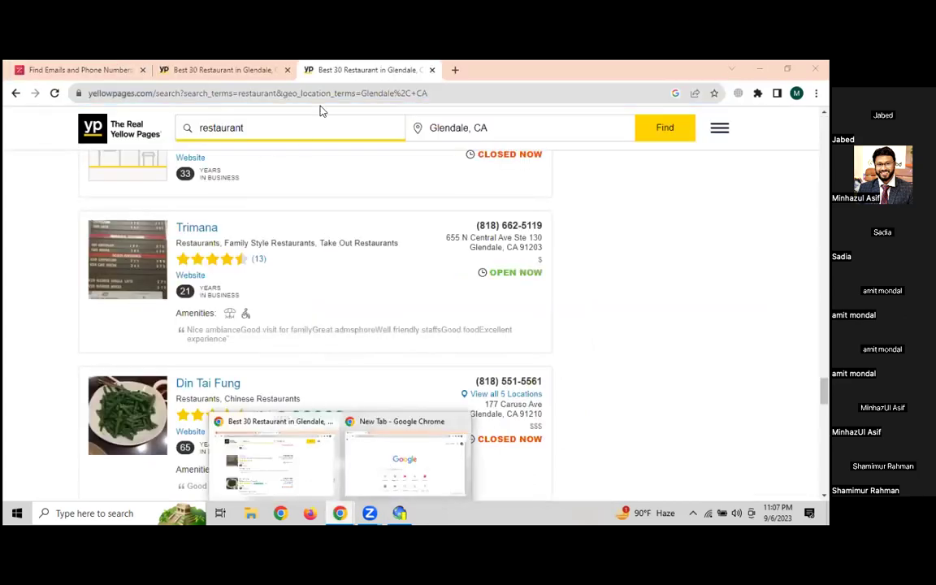
left_click(455, 70)
type("d")
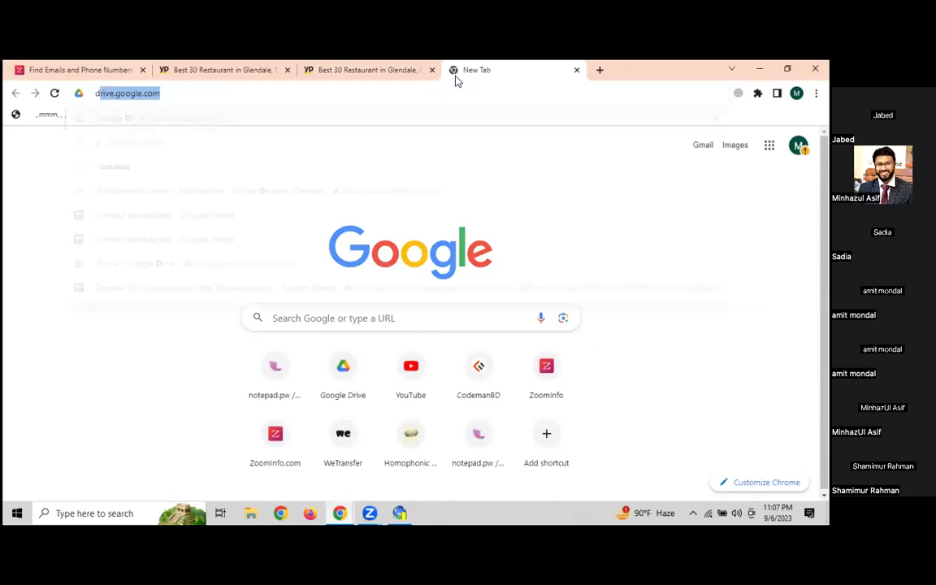
key("Return")
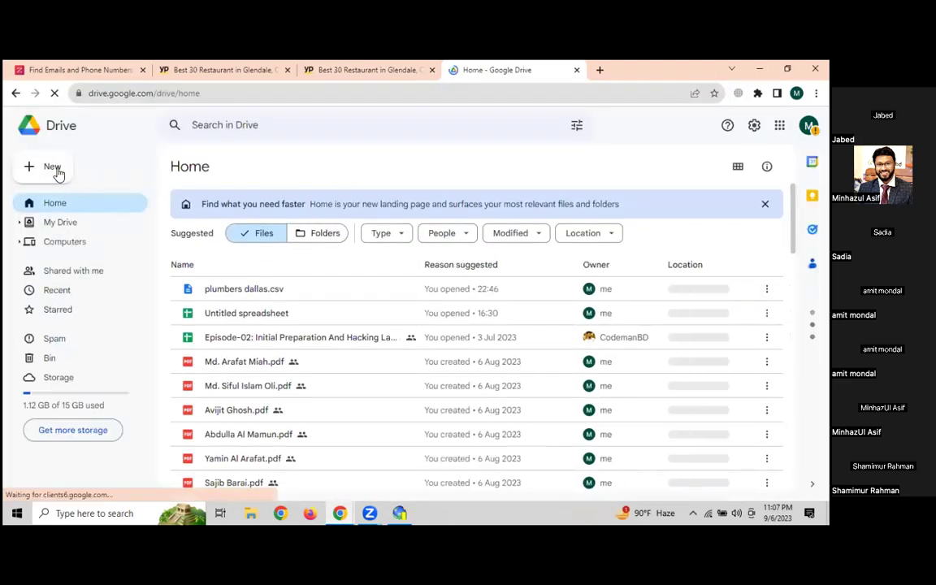
Step: Upload restaurant_usa.csv from the Desktop to Google Drive
left_click(57, 170)
left_click(62, 192)
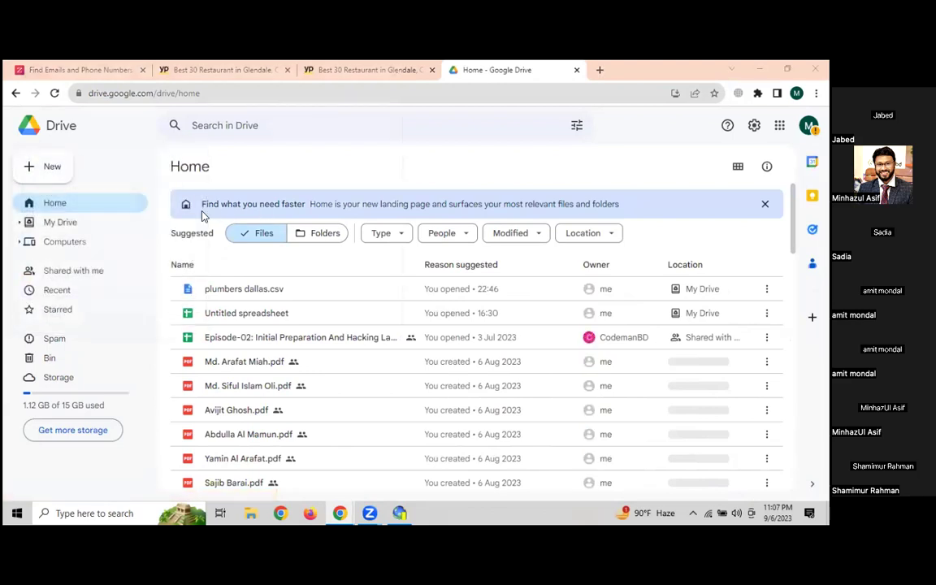
scroll(183, 247, "down", 1)
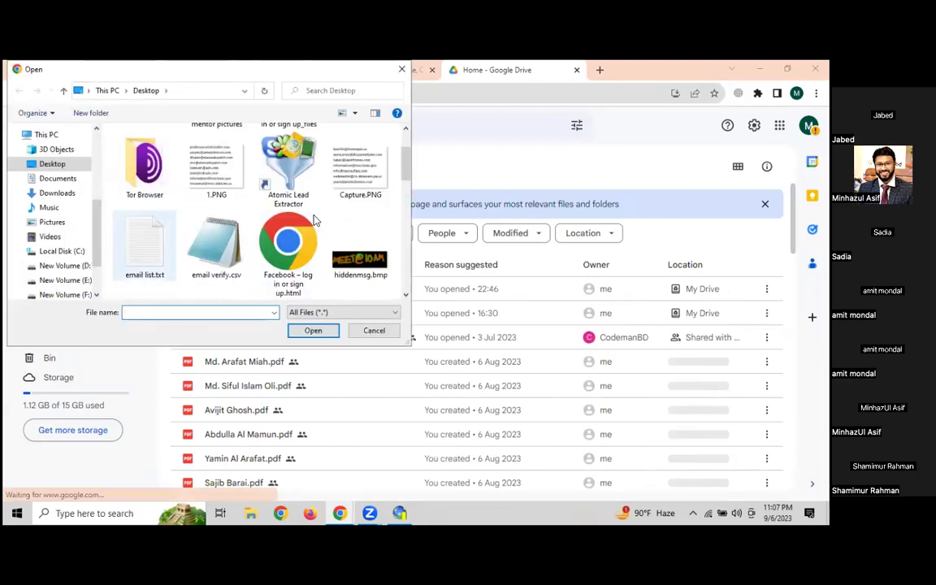
left_click(358, 167)
scroll(307, 229, "down", 2)
key("Down")
key("Down")
scroll(243, 236, "down", 5)
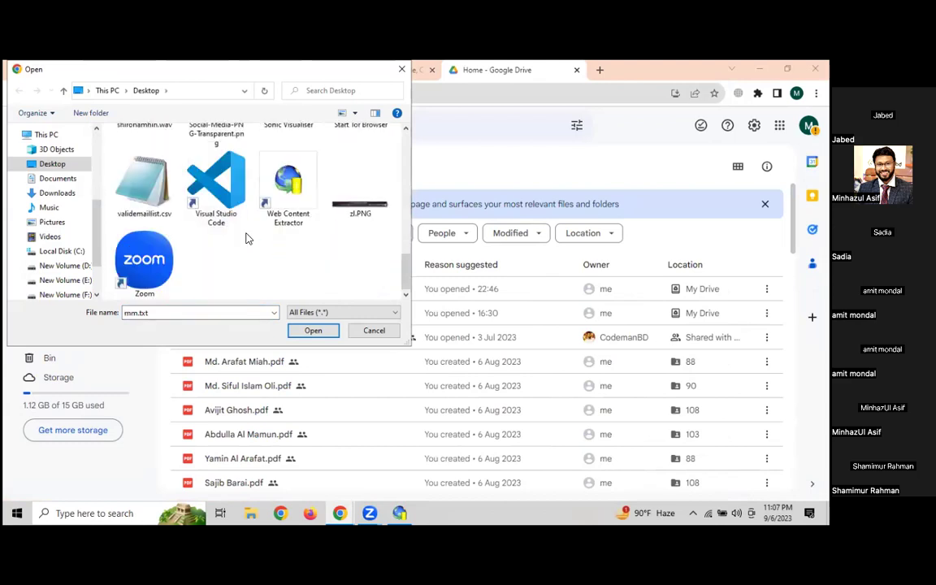
double_click(173, 313)
type("res")
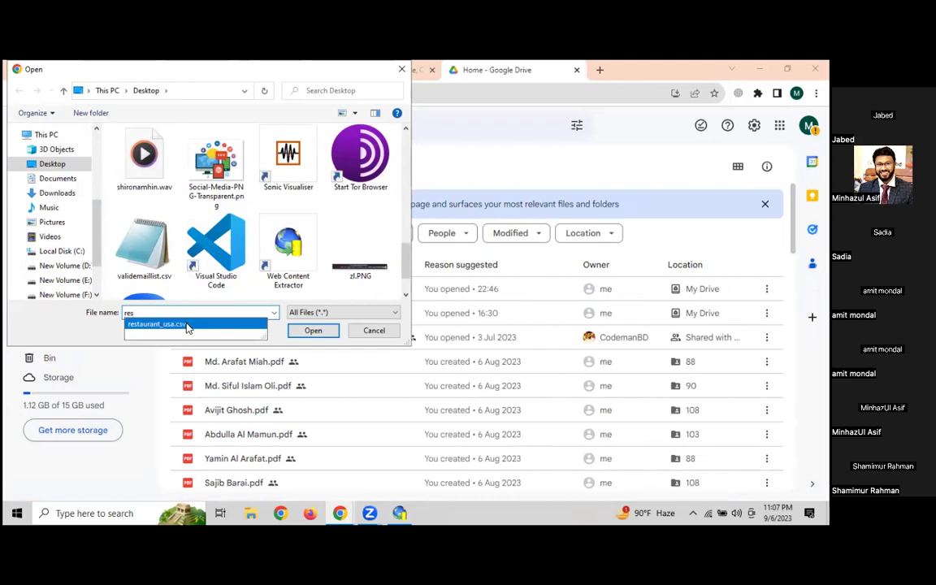
left_click(187, 325)
left_click(303, 330)
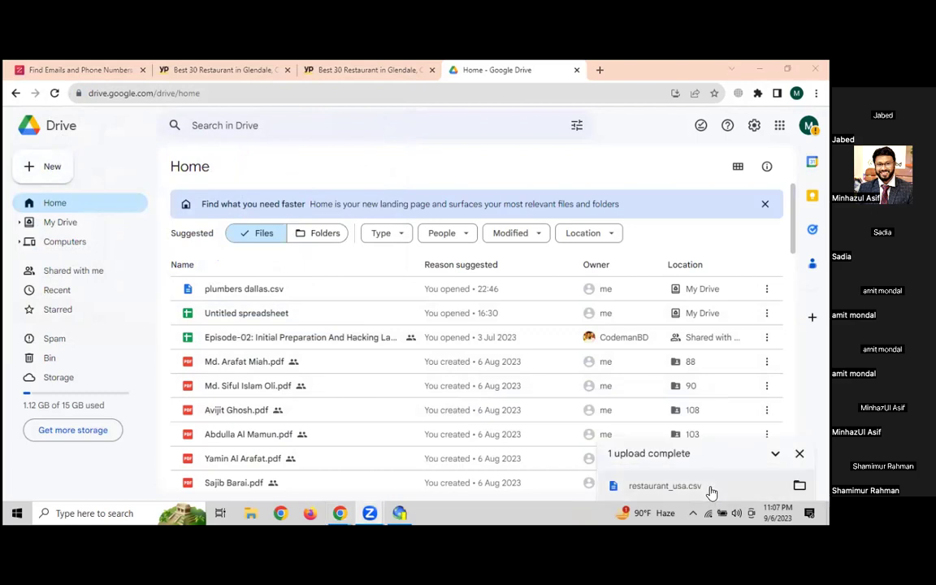
Step: Open the uploaded restaurant_usa.csv from Drive with Google Sheets
left_click(710, 491)
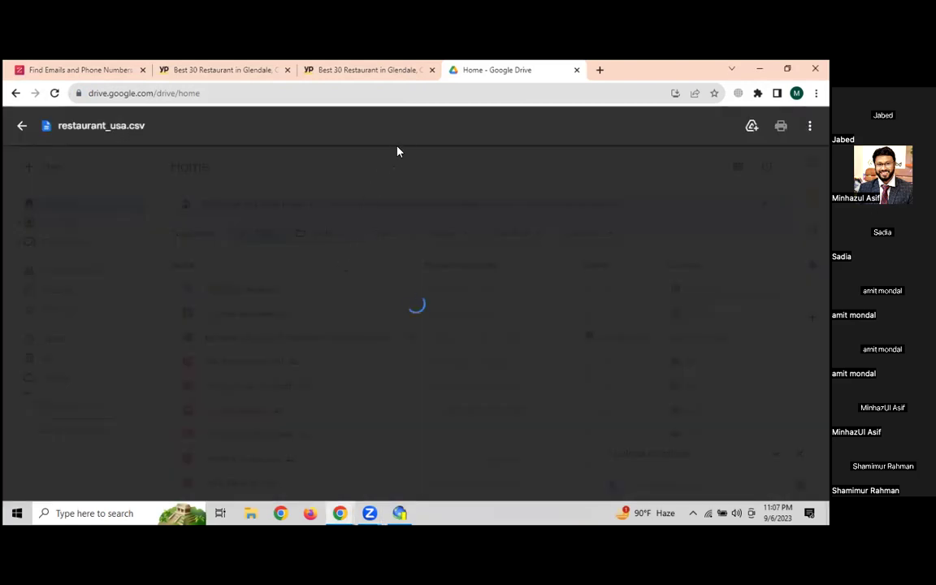
left_click(401, 130)
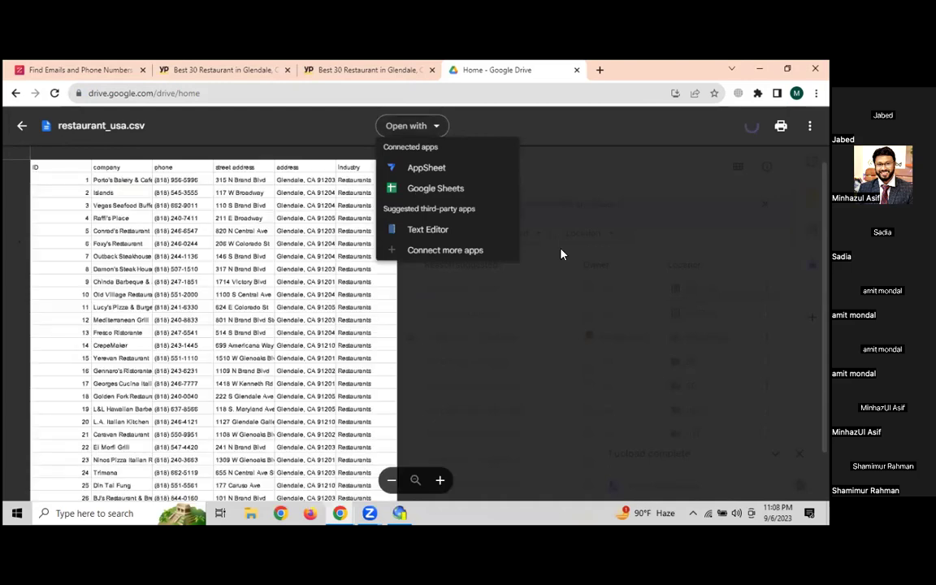
left_click(435, 187)
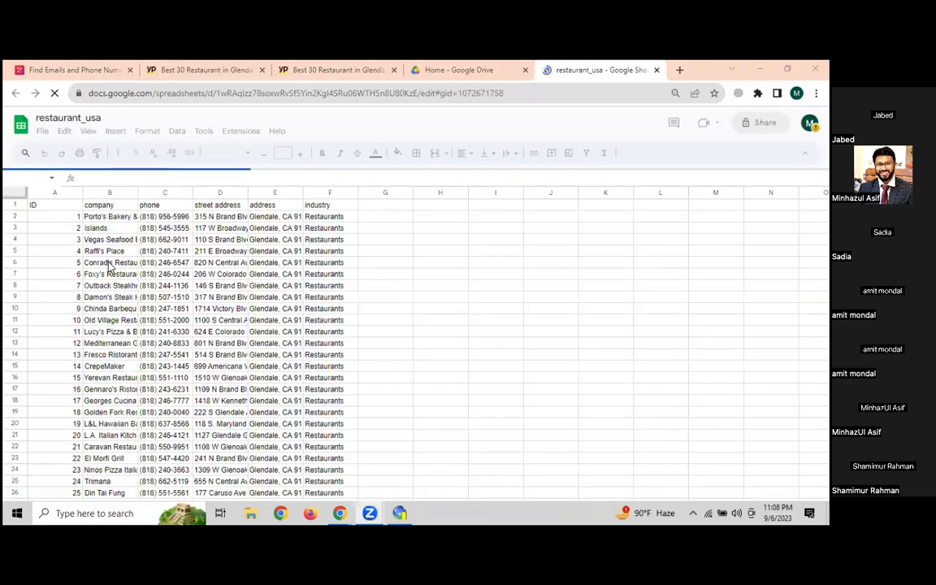
Step: Review the company, phone, street address, address and industry columns of the restaurant_usa sheet down to the last record
left_click_drag(108, 216, 109, 398)
left_click_drag(163, 214, 162, 364)
left_click_drag(220, 215, 220, 352)
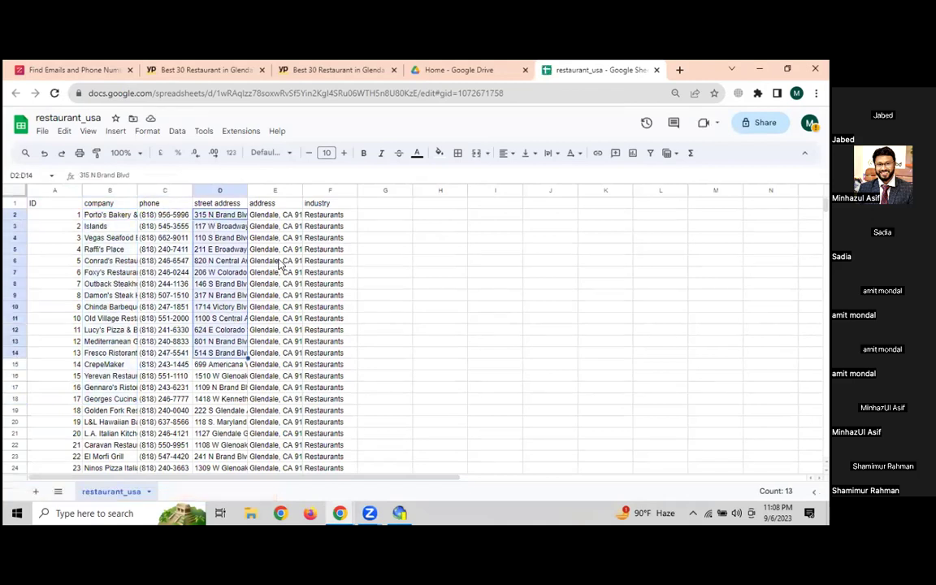
left_click_drag(275, 214, 274, 308)
left_click_drag(330, 214, 329, 341)
scroll(431, 282, "down", 1)
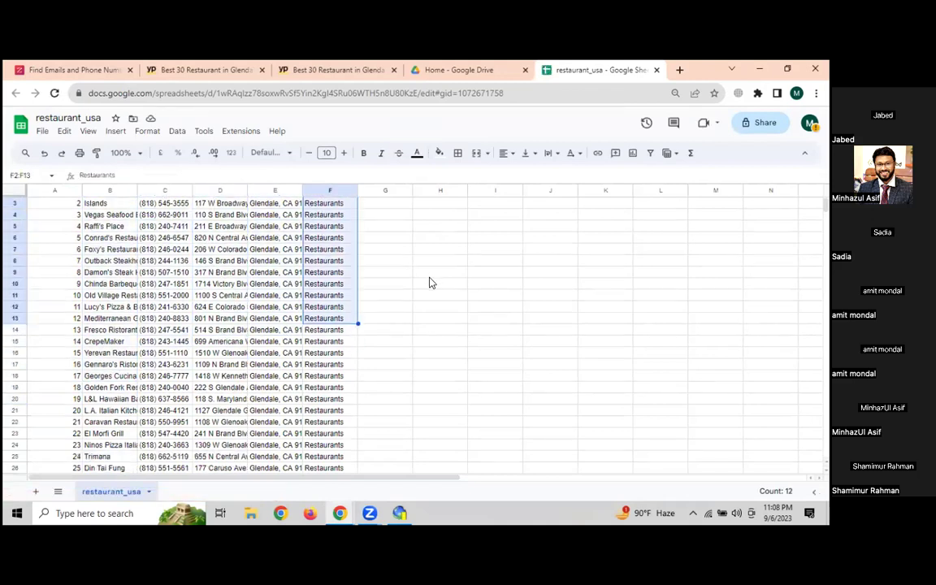
scroll(431, 282, "down", 3)
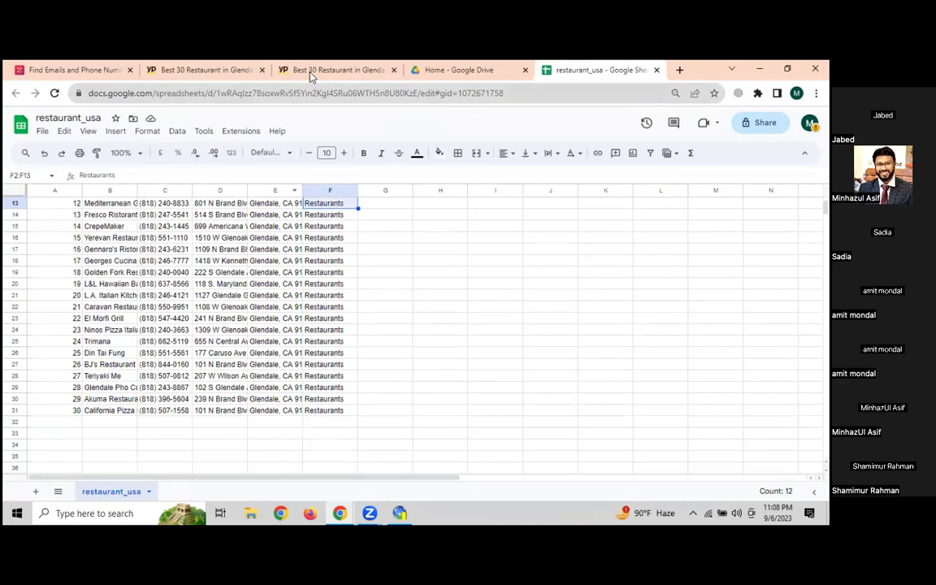
Step: Return to the Yellow Pages restaurant results for Glendale, CA and look through the listings down to the page numbers
left_click(280, 68)
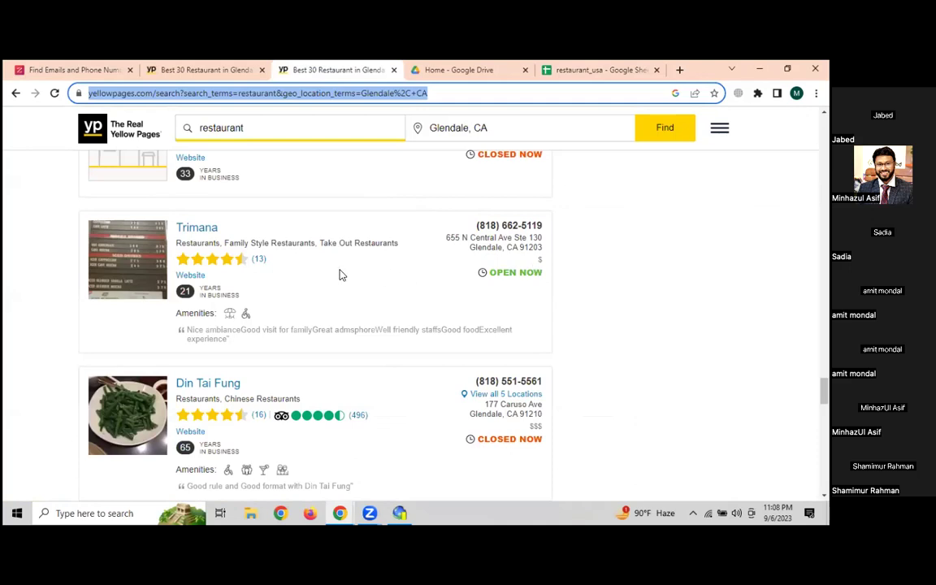
scroll(340, 274, "up", 10)
scroll(341, 274, "up", 15)
scroll(340, 274, "up", 15)
scroll(519, 378, "up", 15)
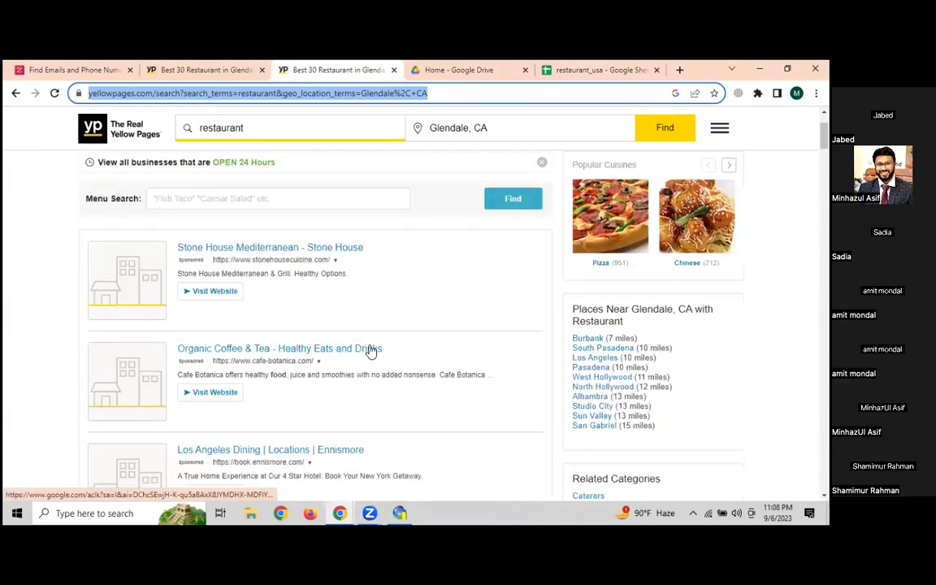
scroll(371, 351, "down", 15)
scroll(459, 225, "down", 15)
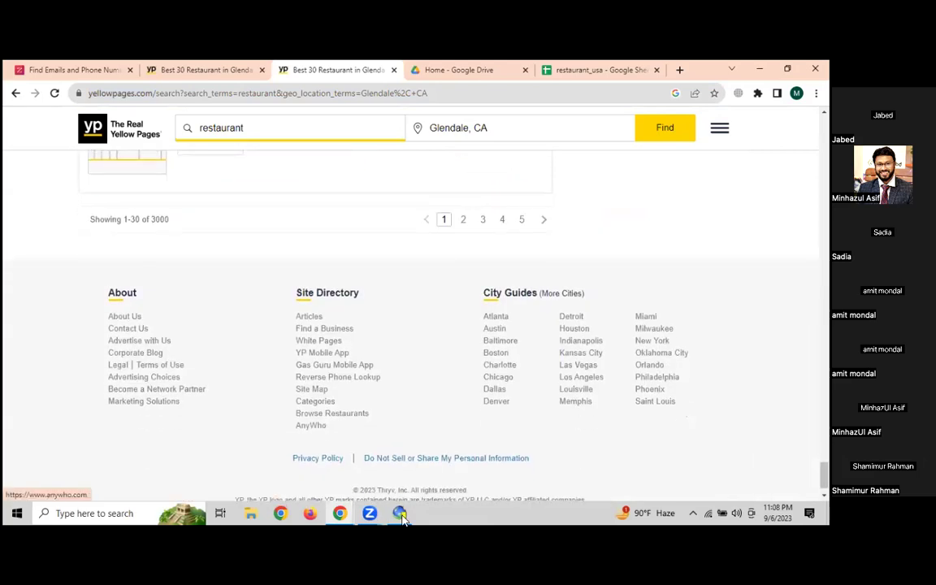
Step: Switch to Web Content Extractor and start a new project without saving the changes to Untitled_13.wcepr
left_click(399, 513)
left_click(487, 314)
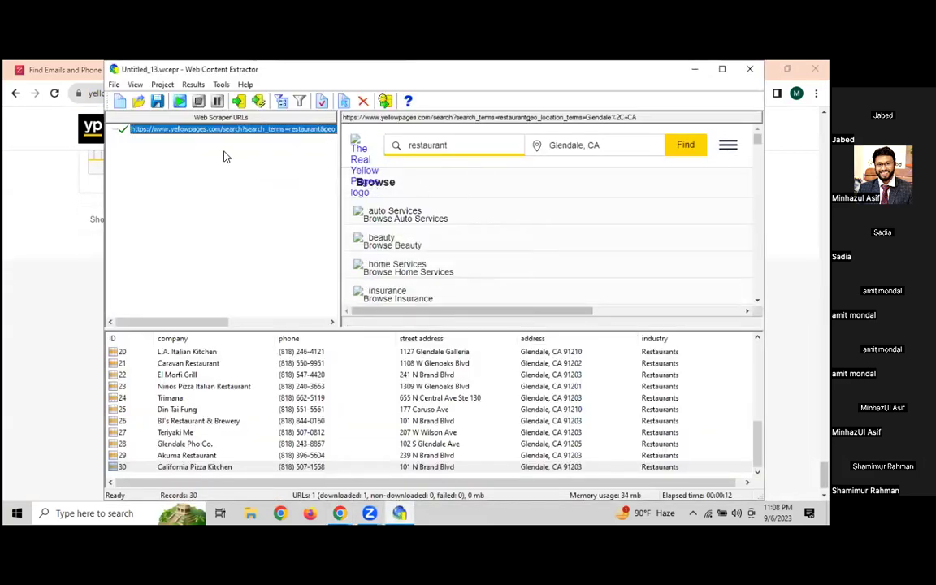
left_click(121, 102)
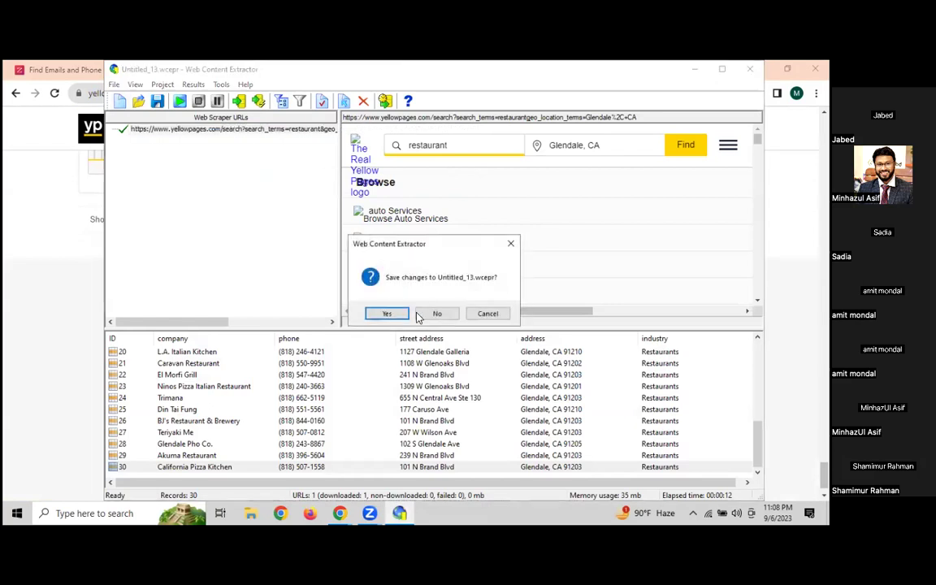
left_click(437, 314)
Step: Add the copied Yellow Pages search URL for restaurants in Glendale, CA to the new project's starting URLs
left_click(598, 210)
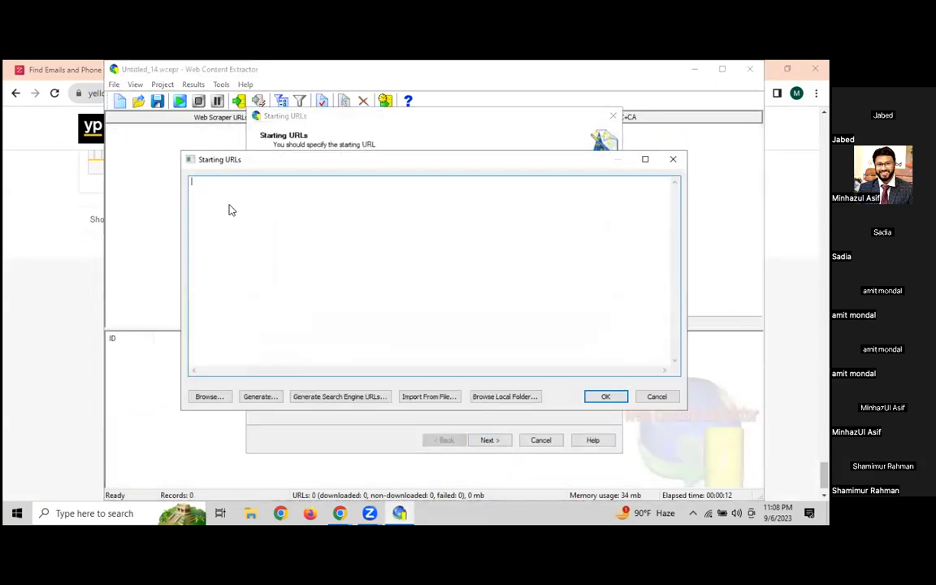
right_click(229, 210)
left_click(309, 259)
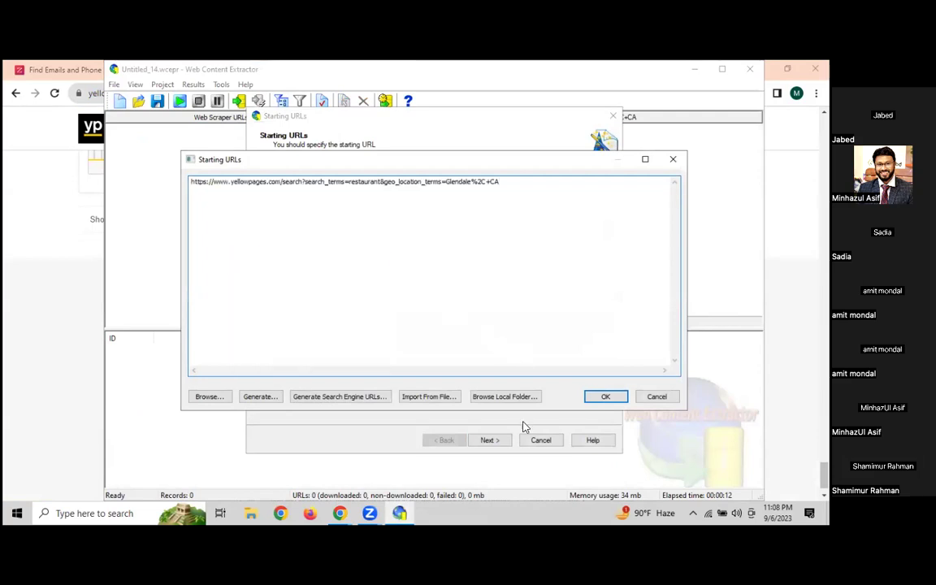
Step: Switch to Chrome, open page 2 of the Glendale restaurant results and copy its URL
mouse_move(339, 513)
left_click(246, 416)
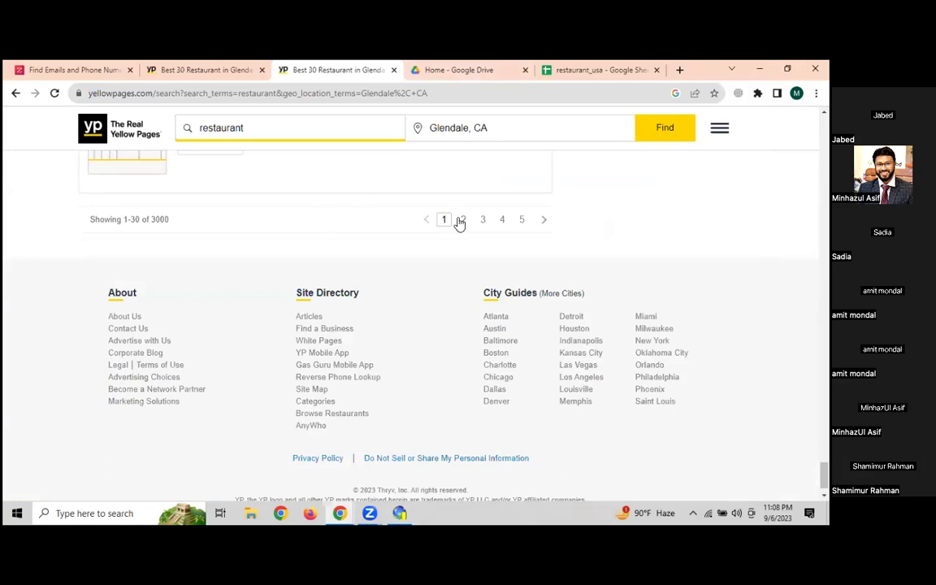
left_click(461, 220)
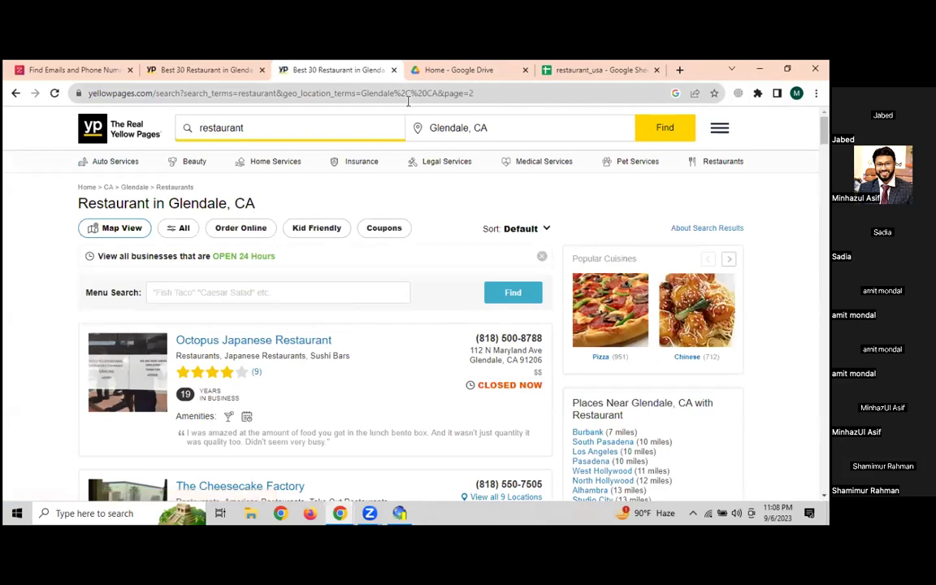
left_click(407, 96)
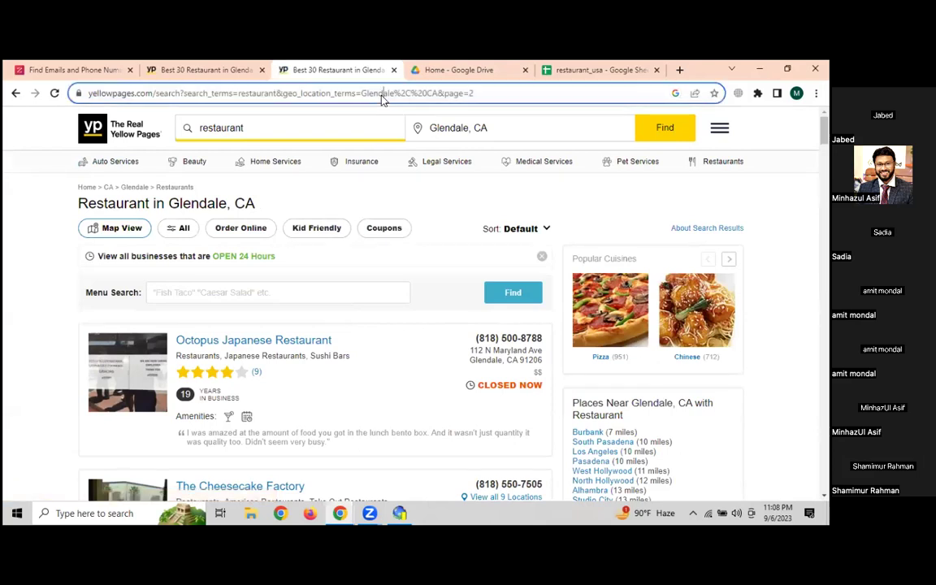
right_click(377, 95)
left_click(420, 162)
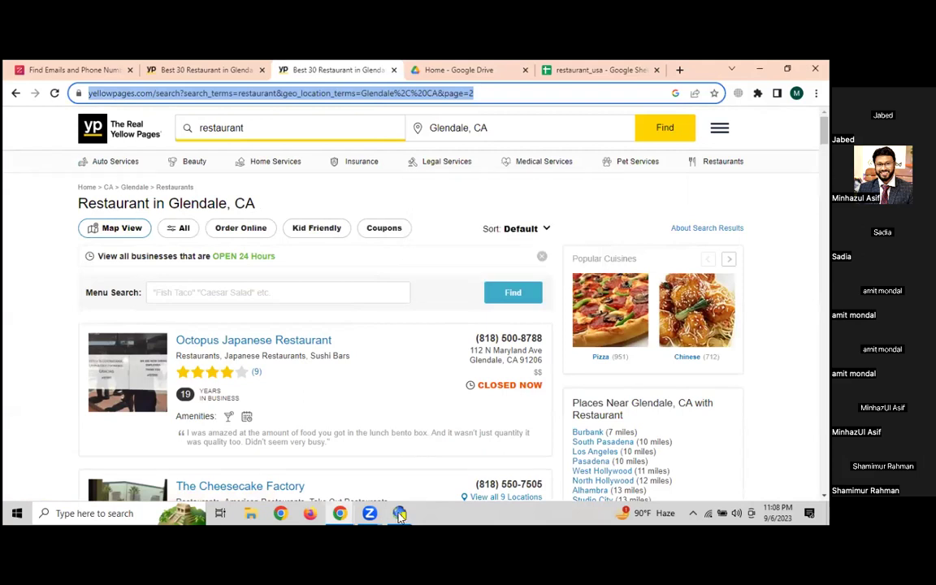
Step: Back in Web Content Extractor, add the copied URL on three new lines ending in page=2, page=3 and page=4, and accept the list
key("alt+Tab")
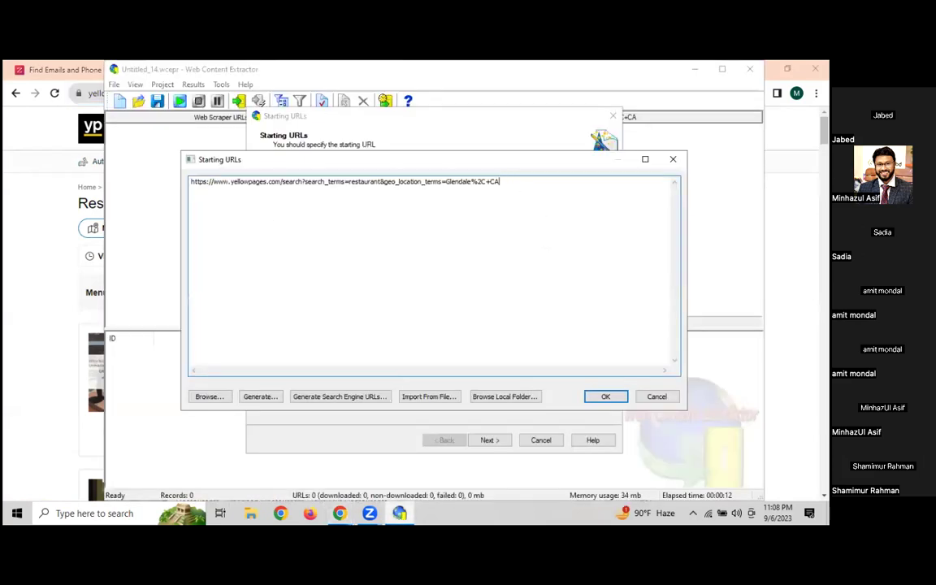
key("Return")
key("ctrl+v")
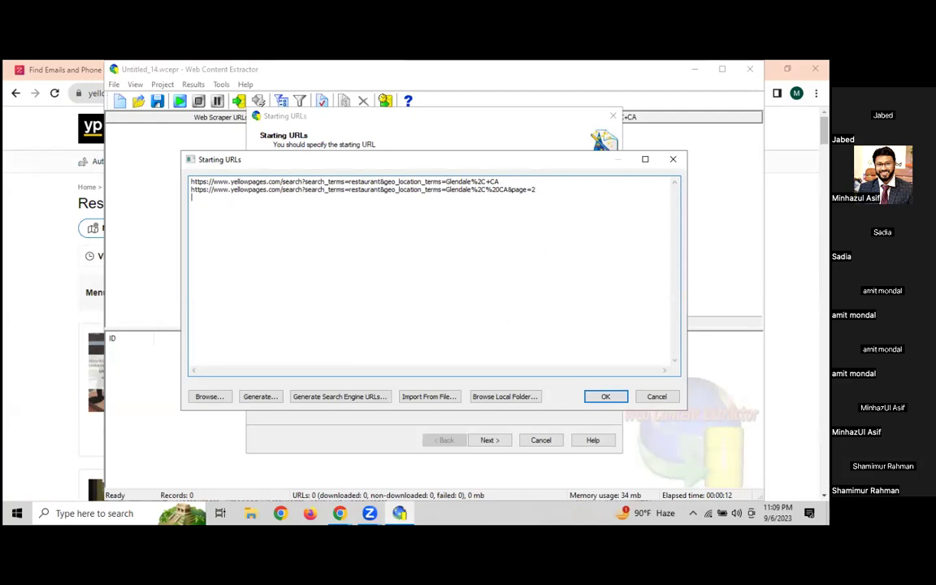
key("Return")
key("ctrl+v")
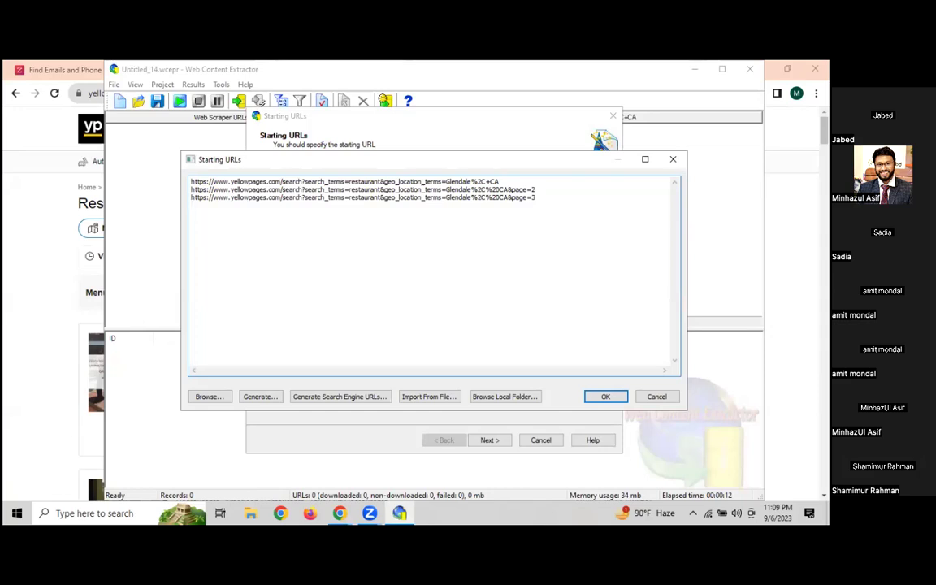
key("Return")
key("ctrl+v")
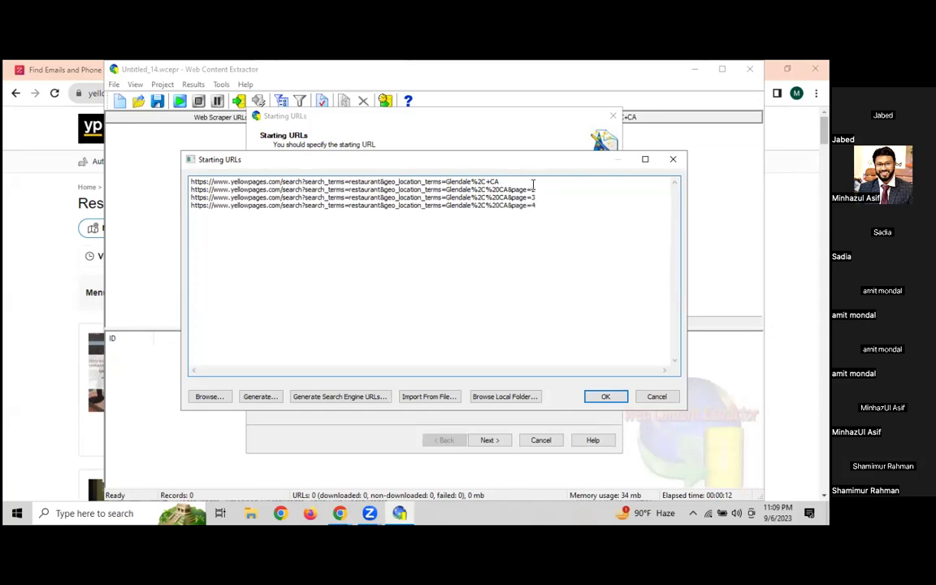
left_click(605, 397)
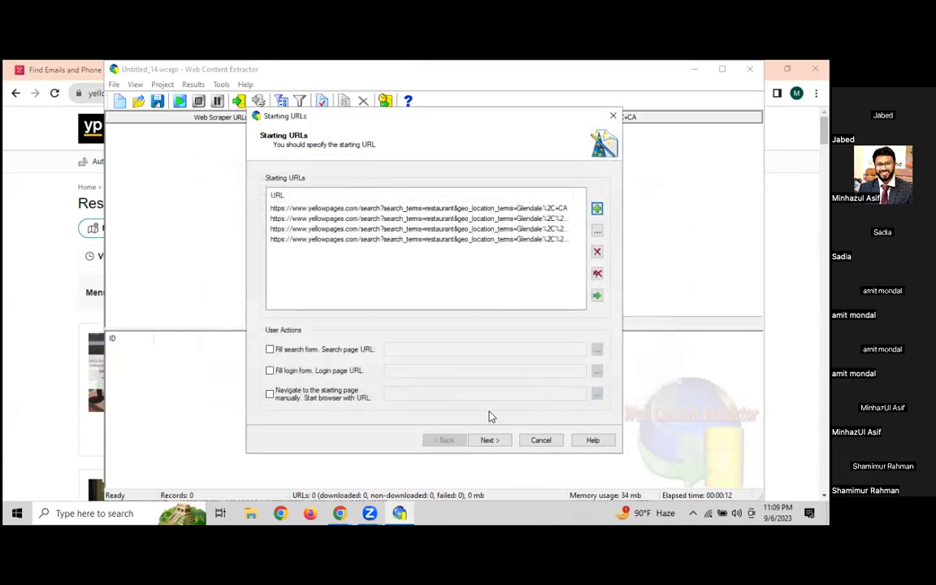
Step: Keep the default crawling rules with a maximum depth of 100 and start a new extraction pattern
left_click(490, 440)
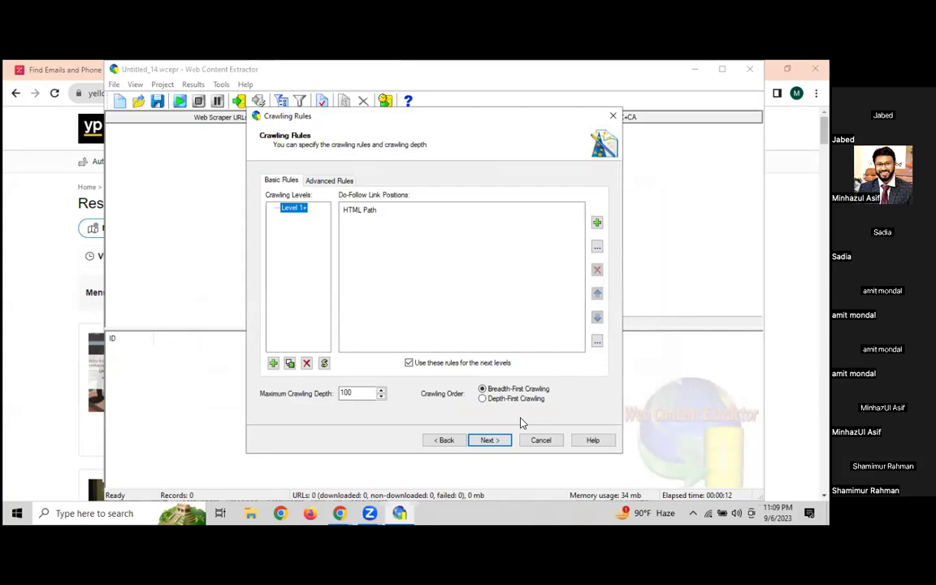
key("Return")
left_click(583, 328)
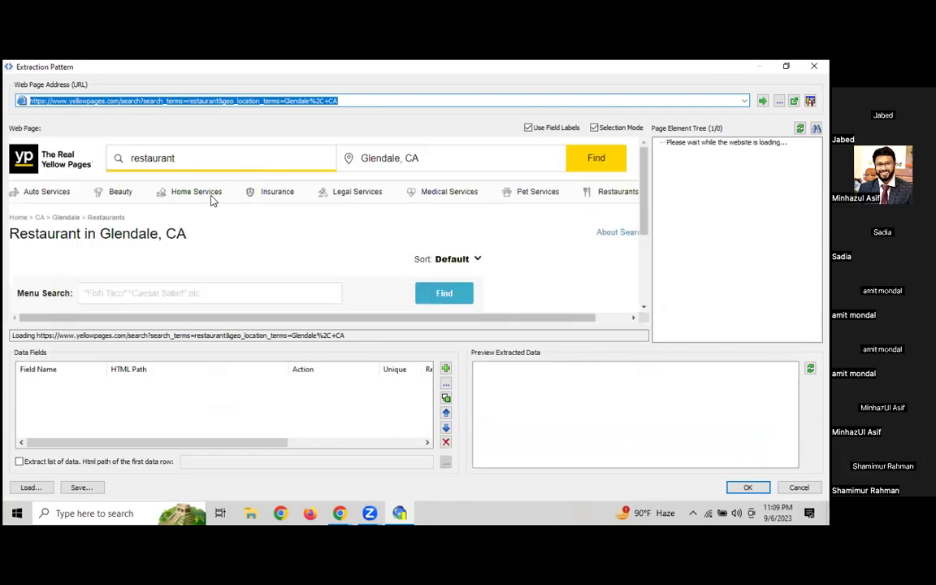
Step: Add the restaurant name and phone number of the Porto's Bakery & Cafe listing as the first two text data fields, keeping the default names
scroll(212, 199, "down", 5)
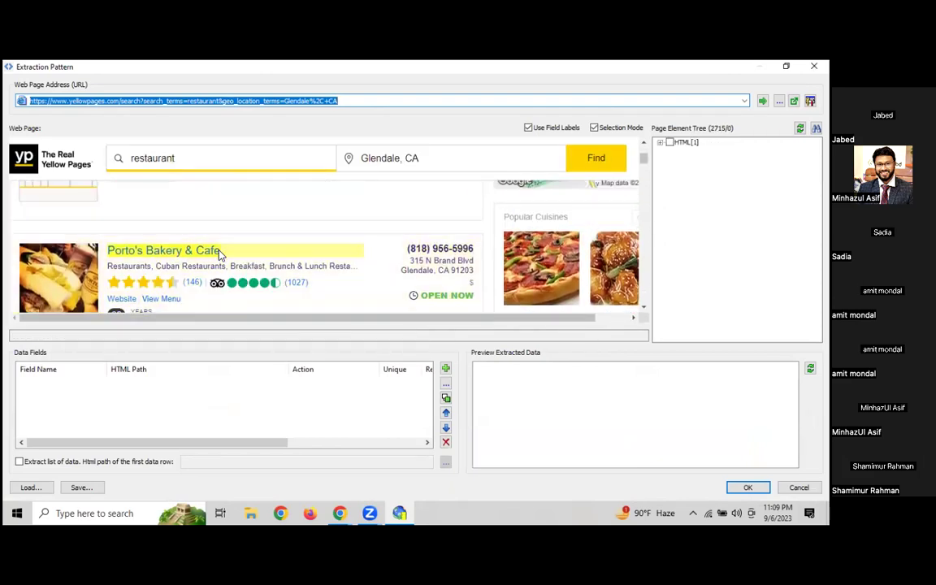
left_click(223, 254)
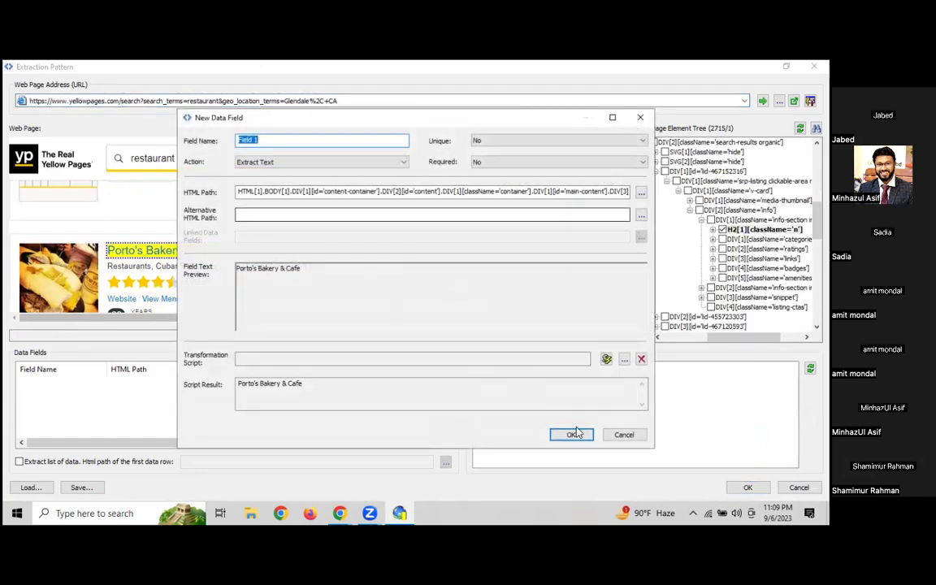
key("Return")
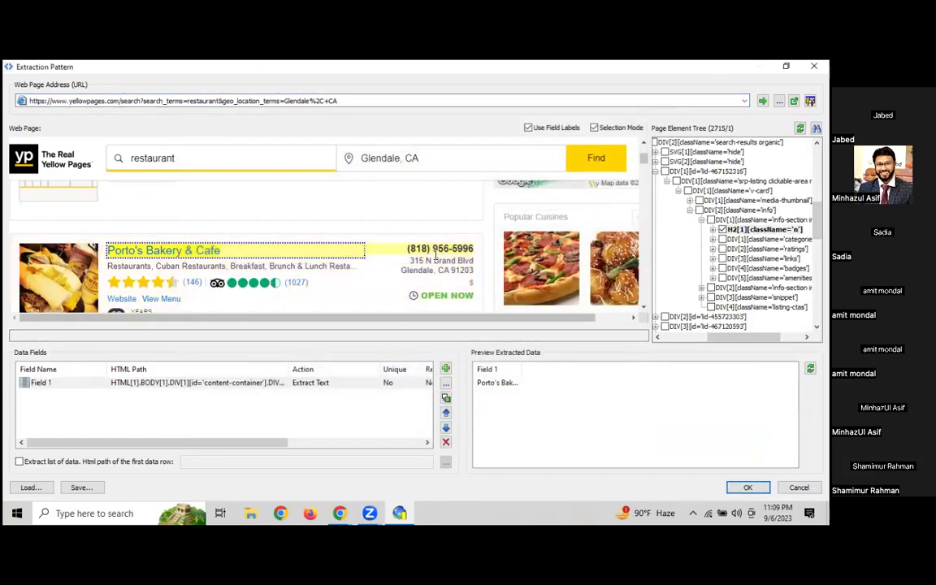
left_click(436, 256)
key("Return")
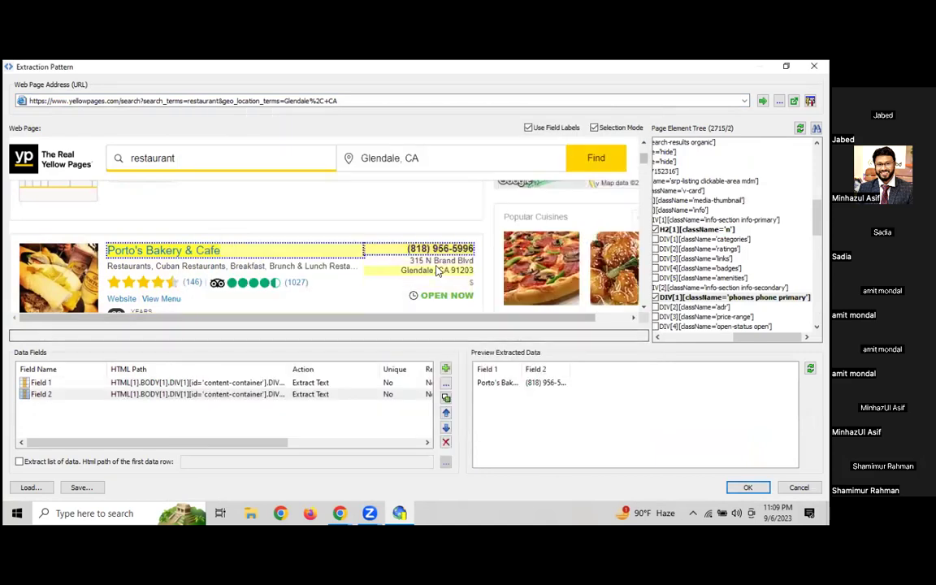
Step: Add the same listing's street address, city line and Restaurants category as three more text data fields with default settings
left_click(438, 261)
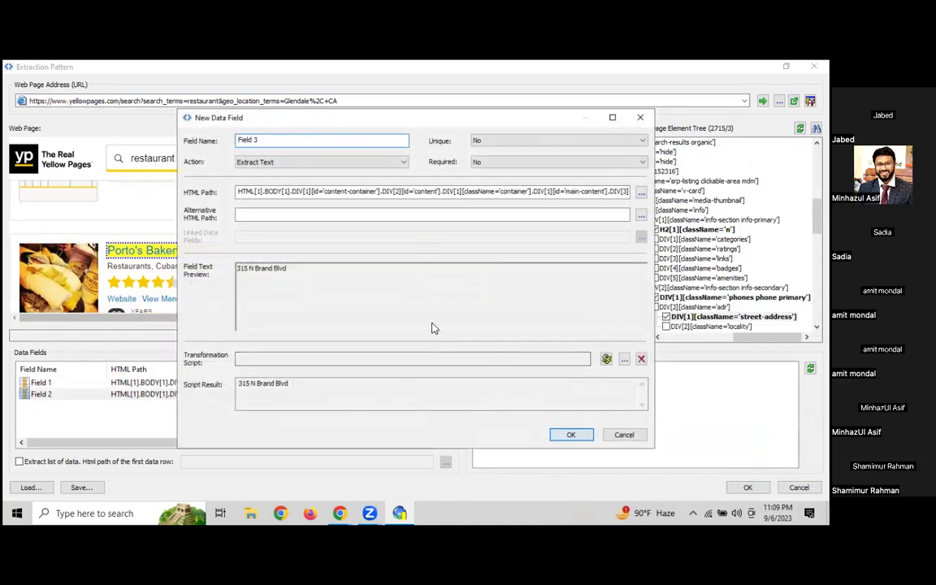
key("Return")
left_click(443, 269)
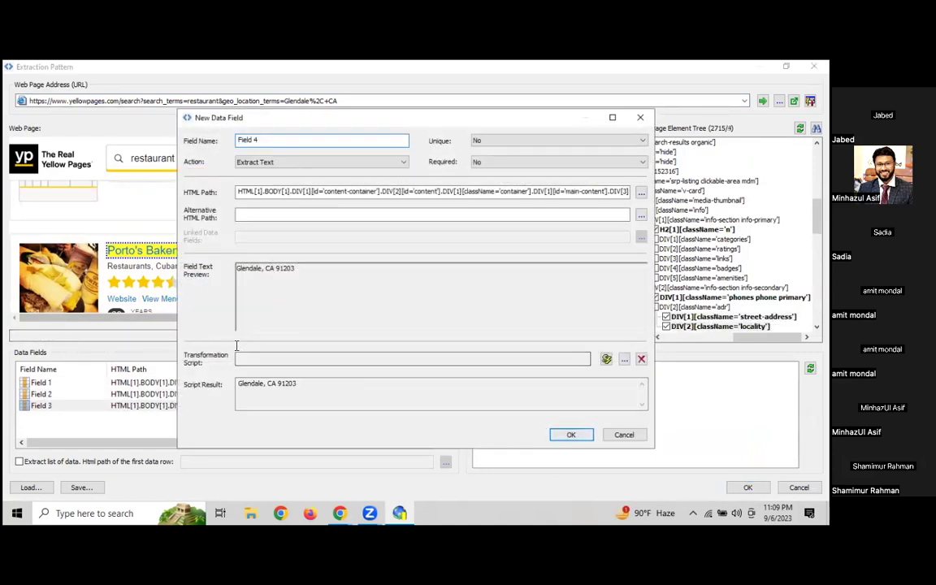
key("Return")
left_click(129, 267)
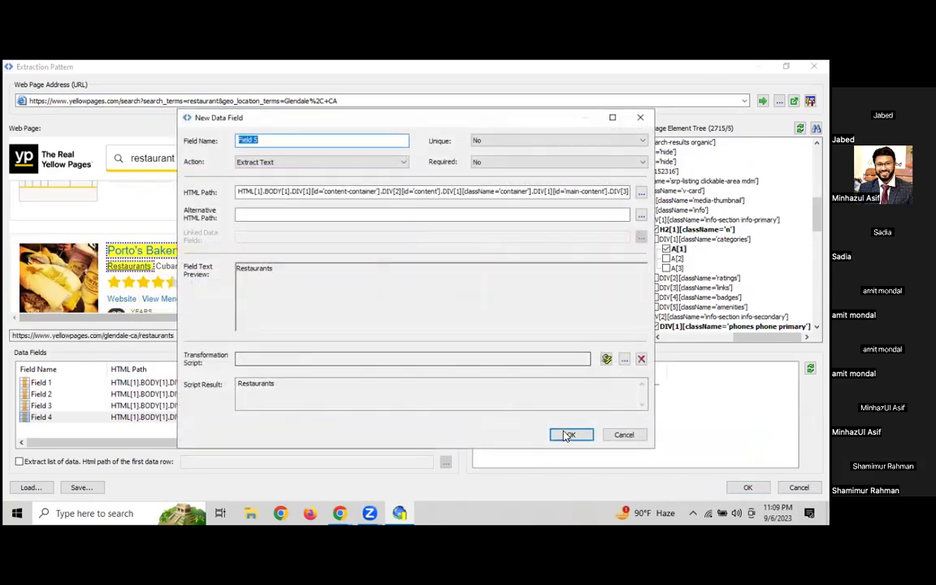
left_click(568, 434)
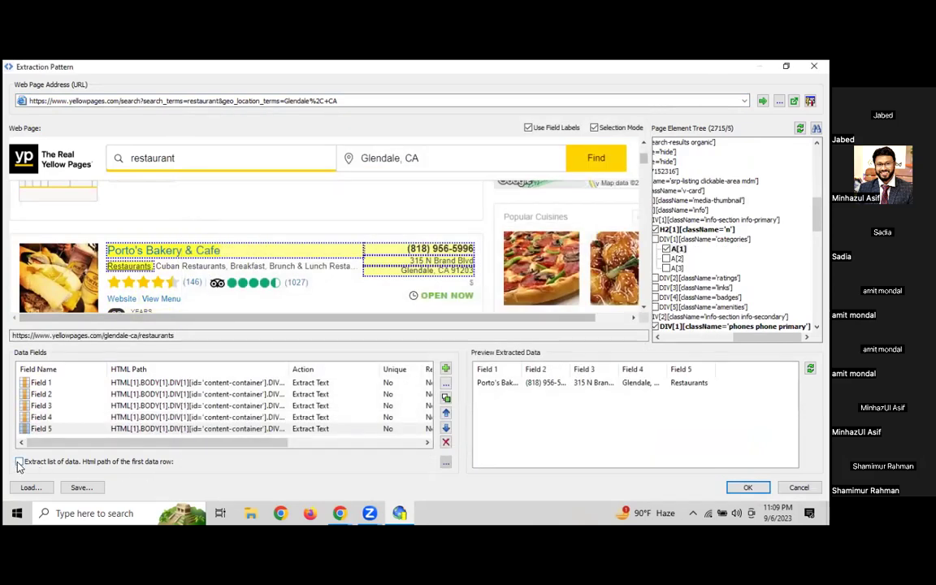
Step: Enable list extraction with the suggested first-row HTML path and look through the preview of extracted rows
left_click(19, 461)
key("Return")
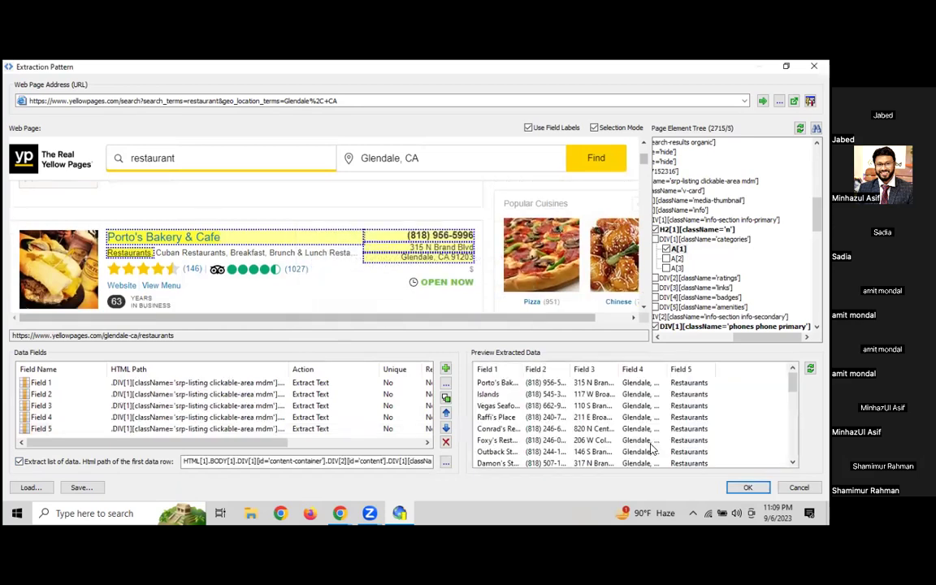
scroll(561, 411, "down", 8)
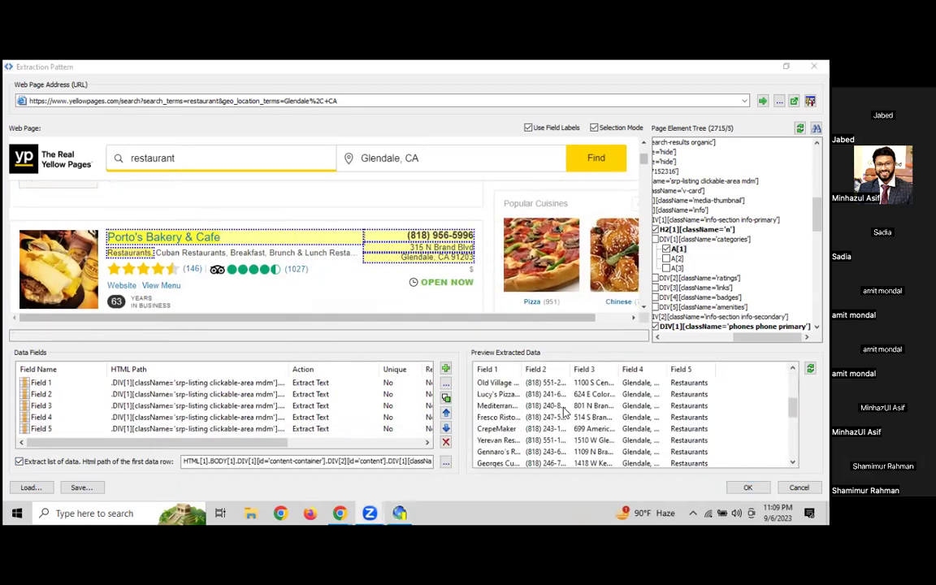
scroll(567, 397, "up", 8)
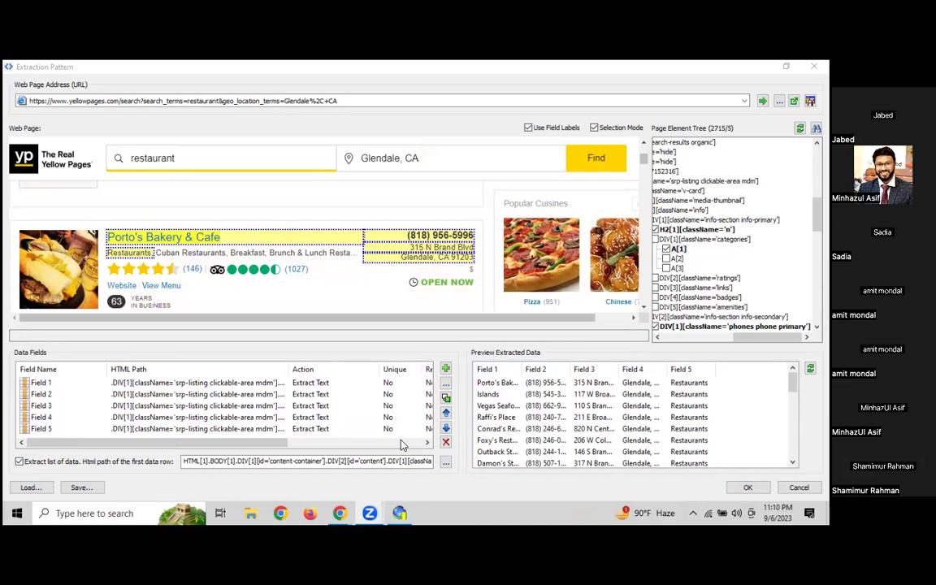
Step: Switch to Chrome, open page 3 of the Glendale restaurant results and browse its listings
mouse_move(341, 512)
left_click(272, 467)
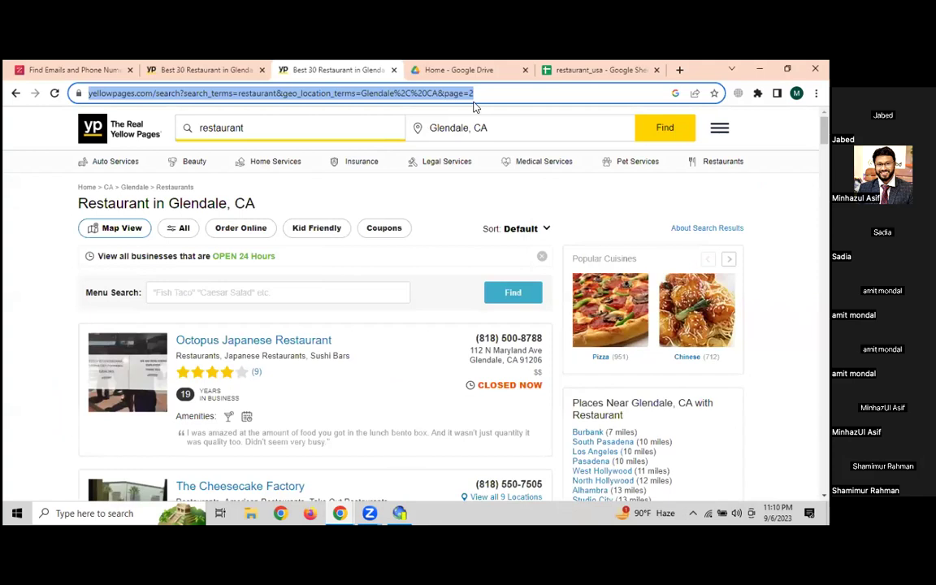
left_click(528, 93)
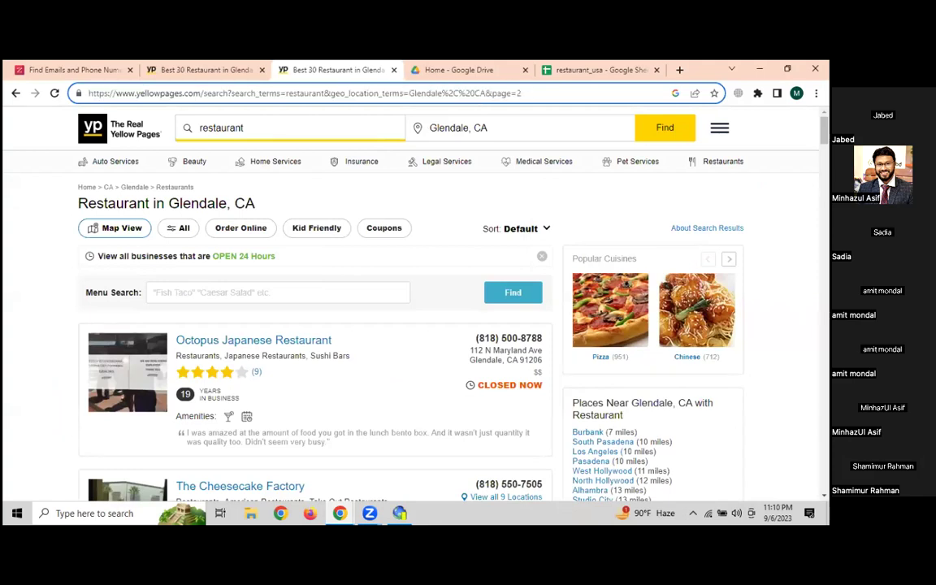
scroll(582, 353, "down", 20)
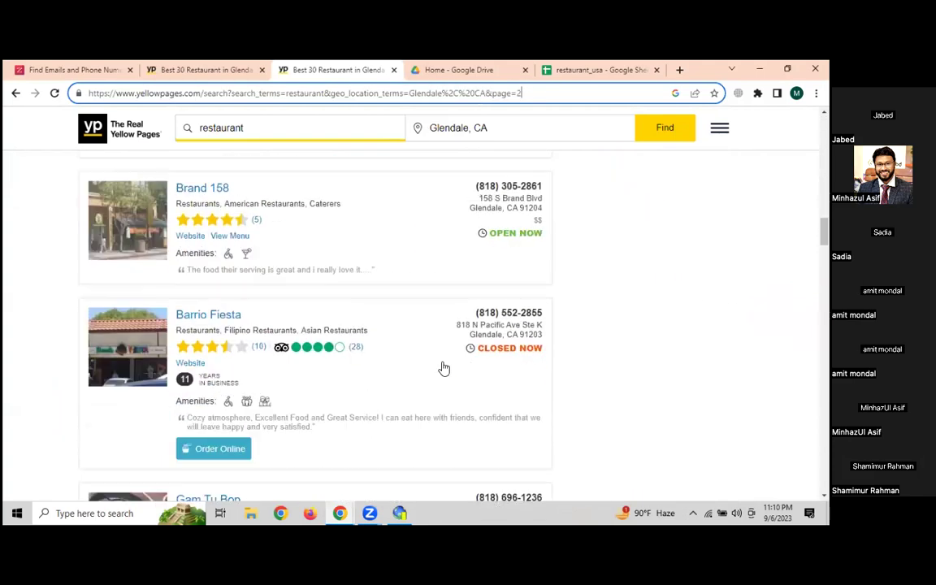
scroll(376, 361, "down", 20)
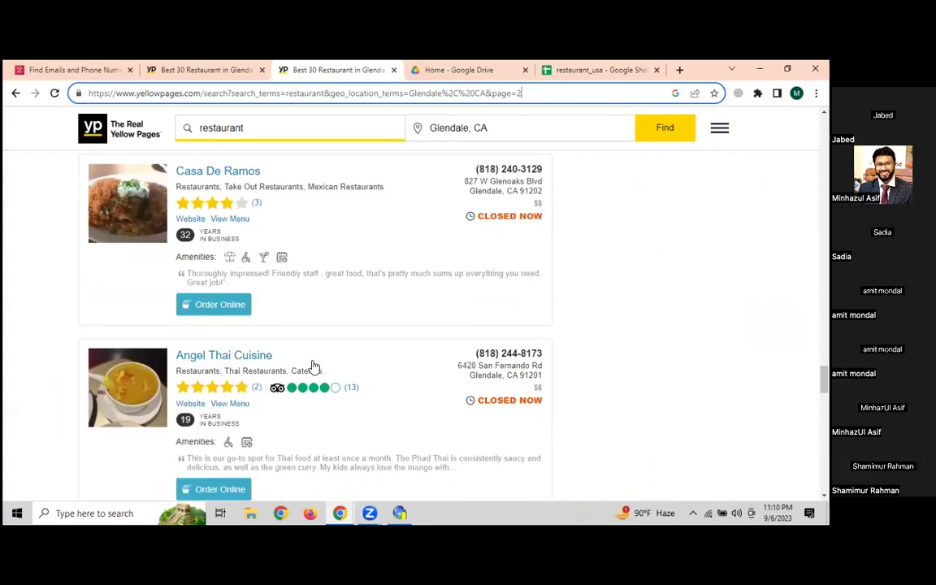
scroll(314, 362, "down", 15)
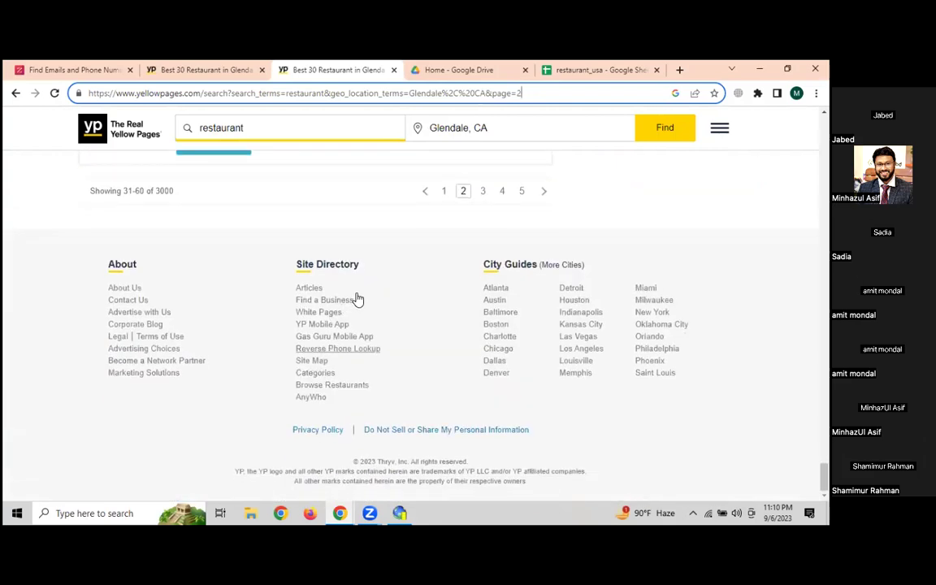
scroll(496, 321, "up", 2)
left_click(481, 313)
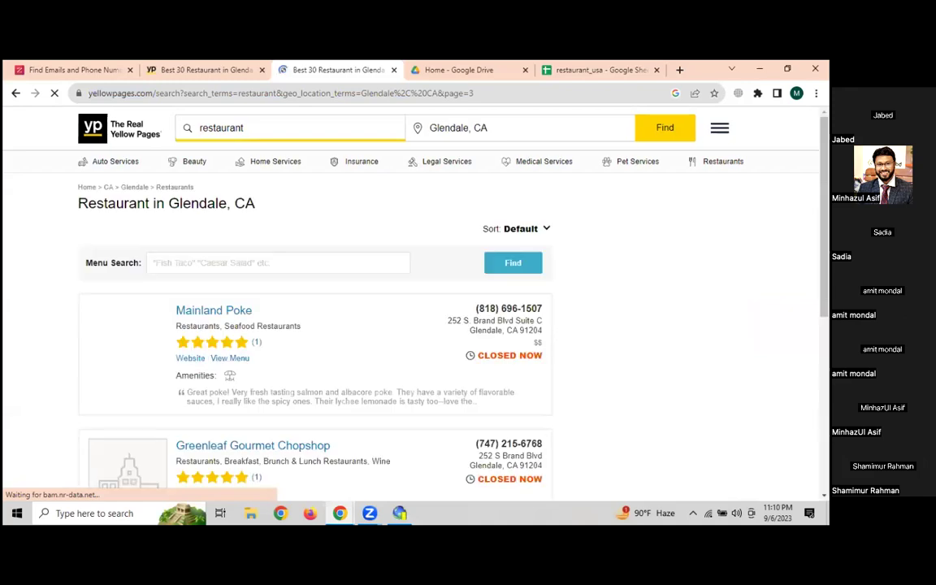
scroll(573, 317, "down", 2)
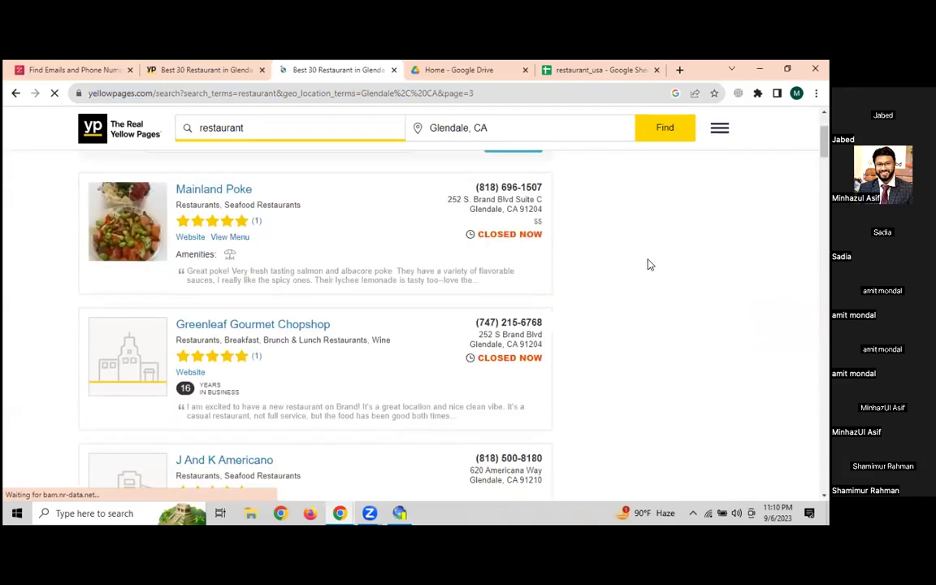
scroll(647, 264, "down", 5)
scroll(648, 268, "up", 5)
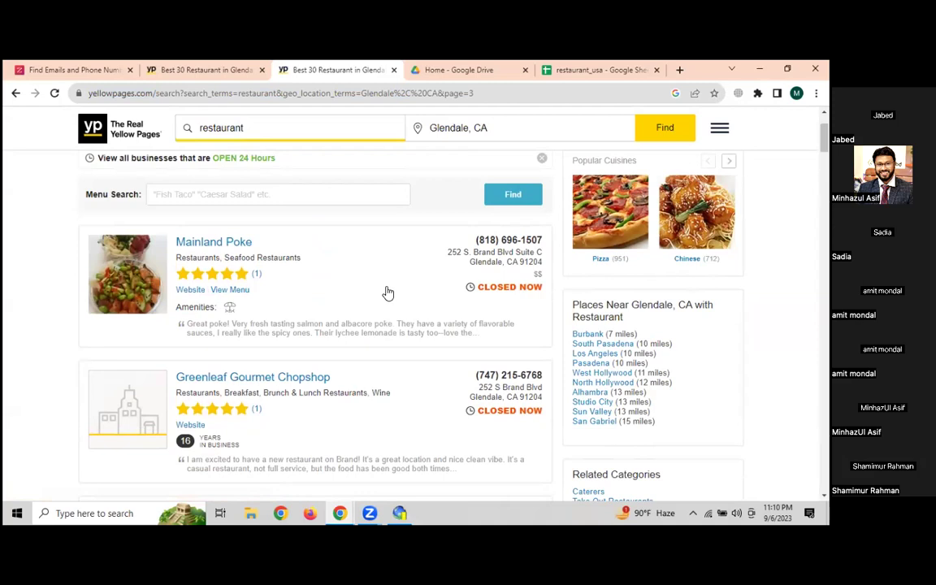
scroll(377, 307, "down", 15)
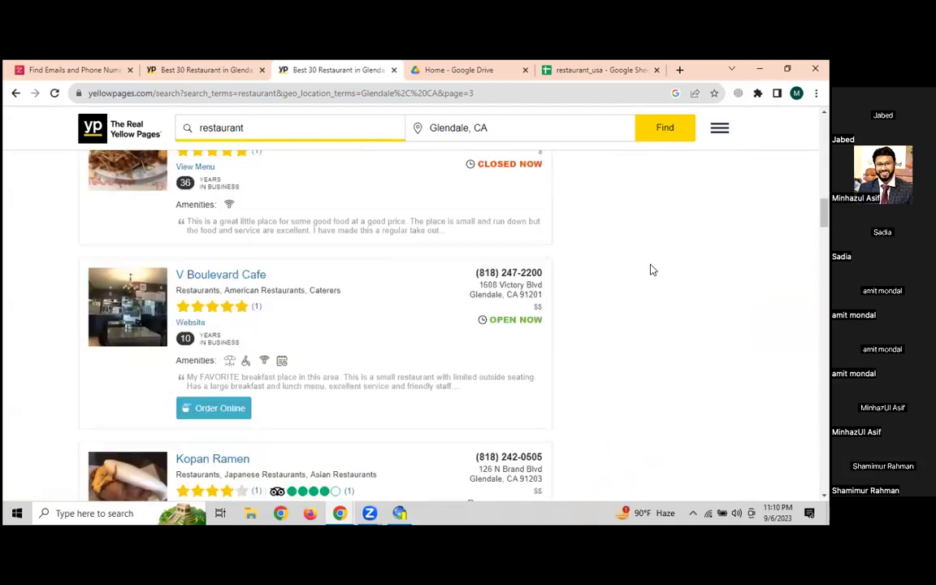
Step: Switch back to Web Content Extractor, close the extraction pattern without saving it and cancel the new project wizard
left_click(399, 513)
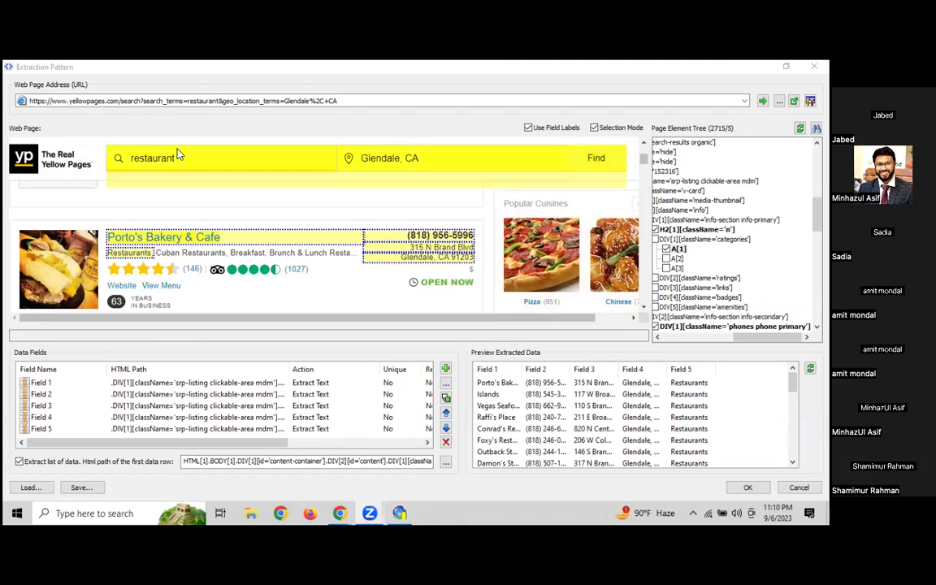
left_click(814, 66)
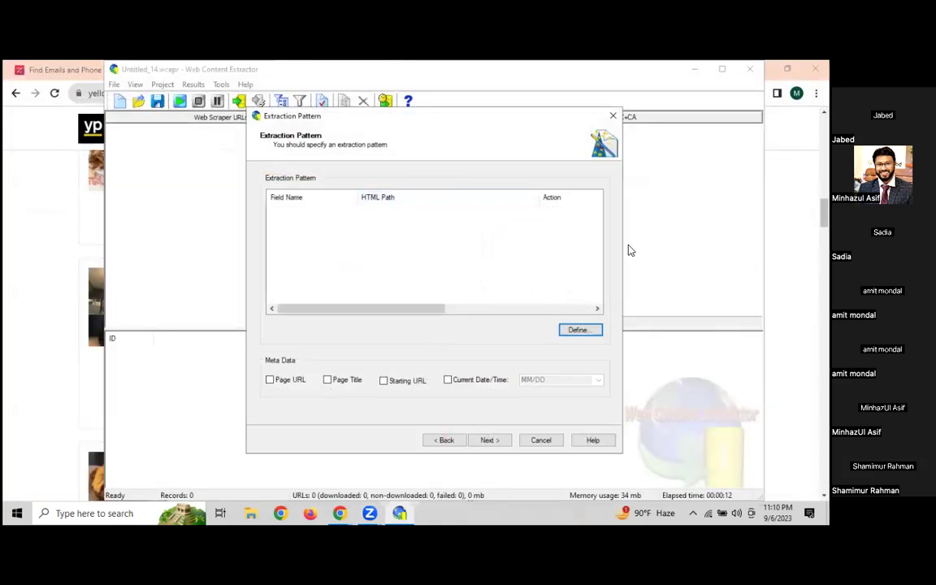
left_click(613, 116)
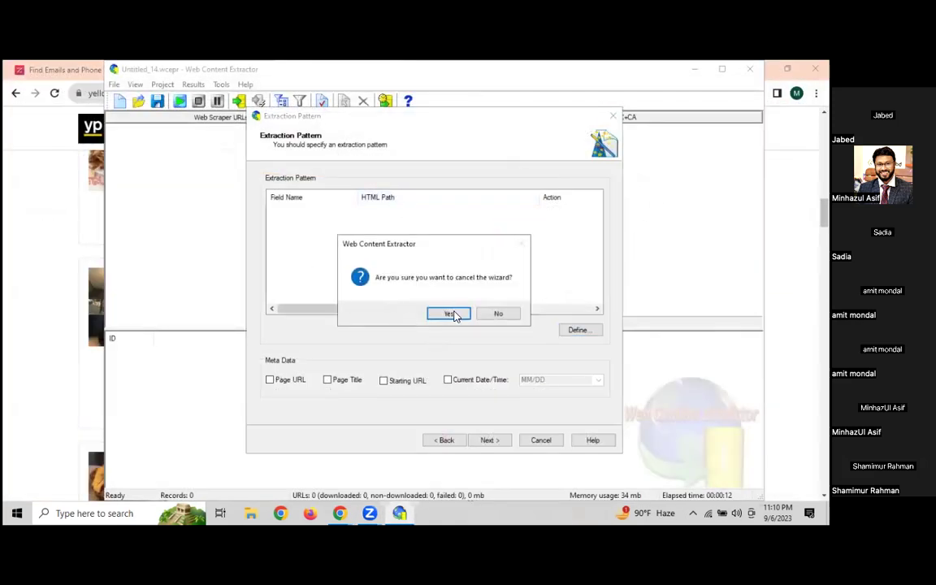
left_click(451, 313)
Step: Switch to Chrome's ZoomInfo tab and load the search page zoominfo.com/s/search
left_click(339, 513)
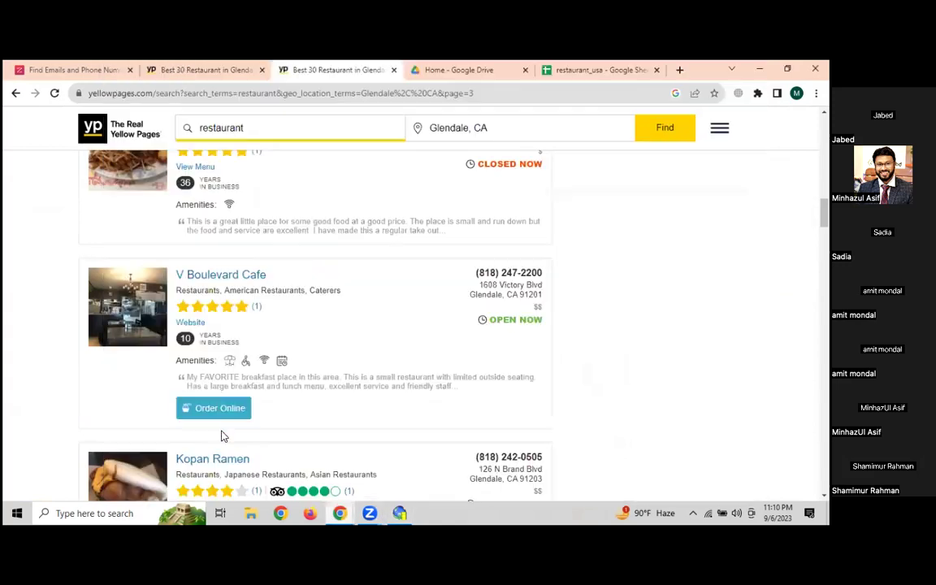
left_click(77, 70)
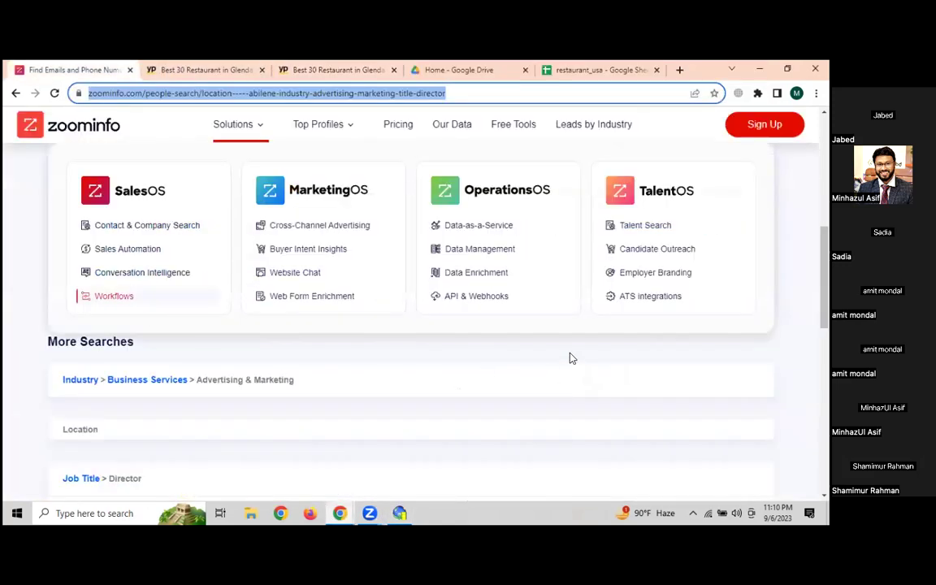
scroll(50, 189, "up", 4)
type("zoo")
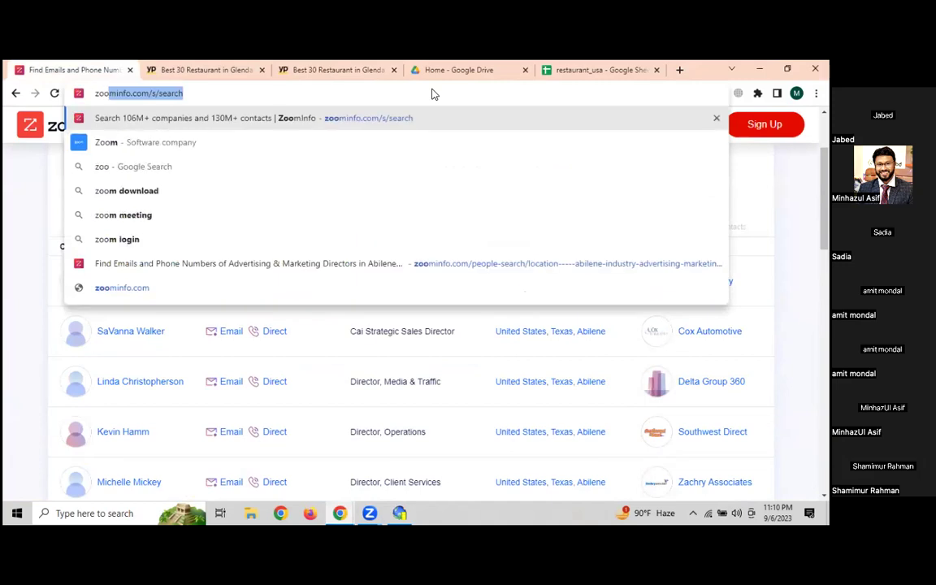
key("Return")
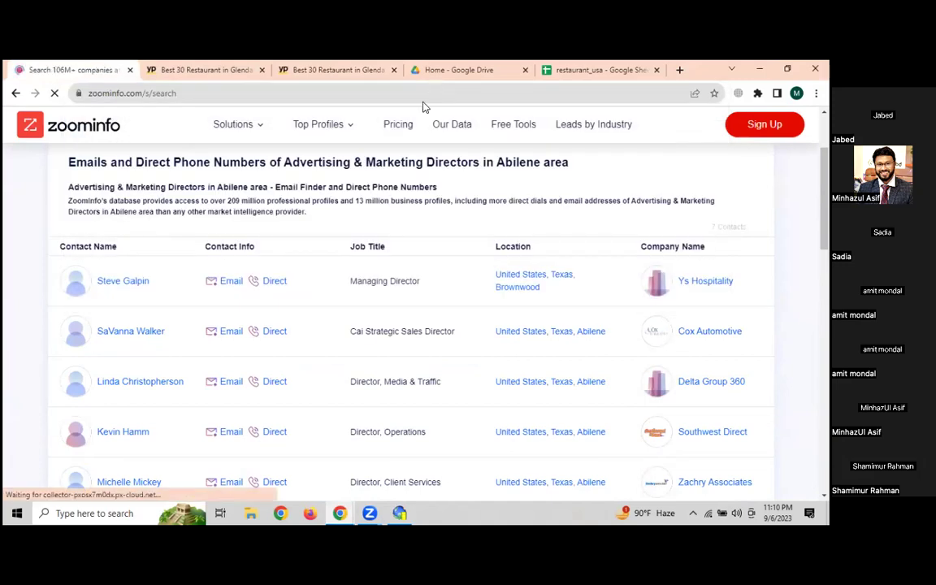
Step: Search ZoomInfo for the job title CEO in the Accounting & Accounting Services industry in the city of Abilene
left_click(178, 379)
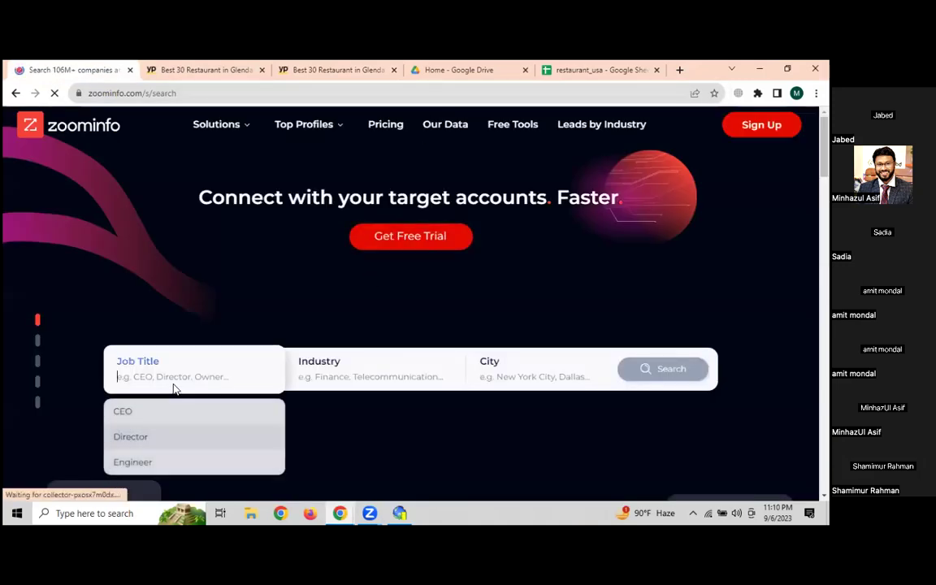
left_click(134, 412)
left_click(347, 411)
left_click(499, 380)
left_click(487, 412)
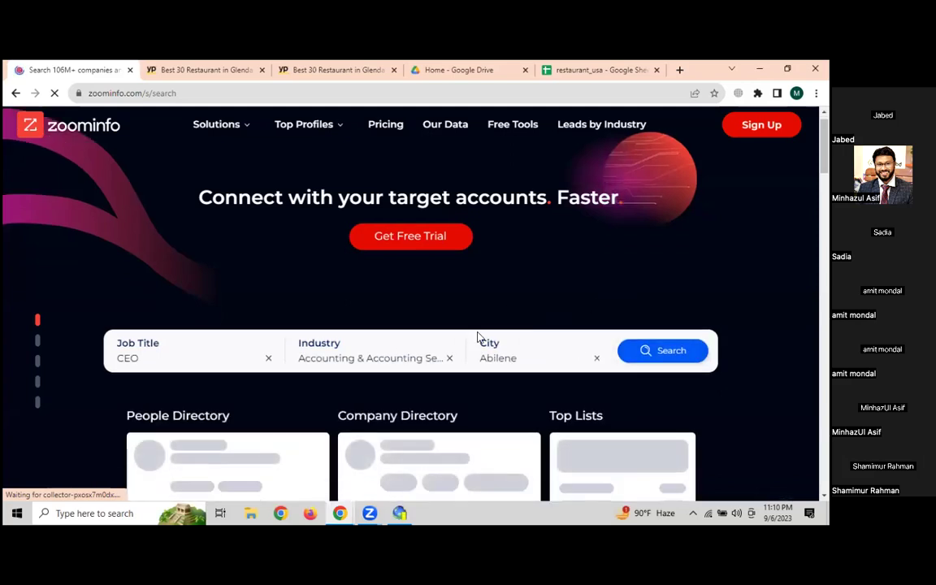
scroll(477, 336, "down", 3)
left_click(464, 428)
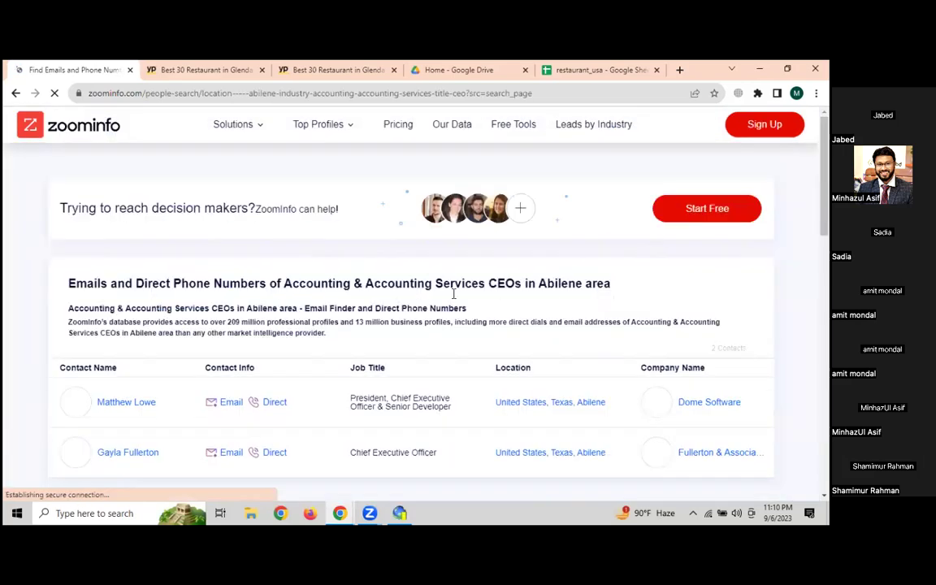
Step: Examine the contact list for Abilene accounting CEOs, go back to the ZoomInfo search page and look through it down to the footer
scroll(441, 205, "down", 5)
scroll(432, 256, "up", 5)
scroll(286, 238, "down", 3)
scroll(285, 238, "up", 3)
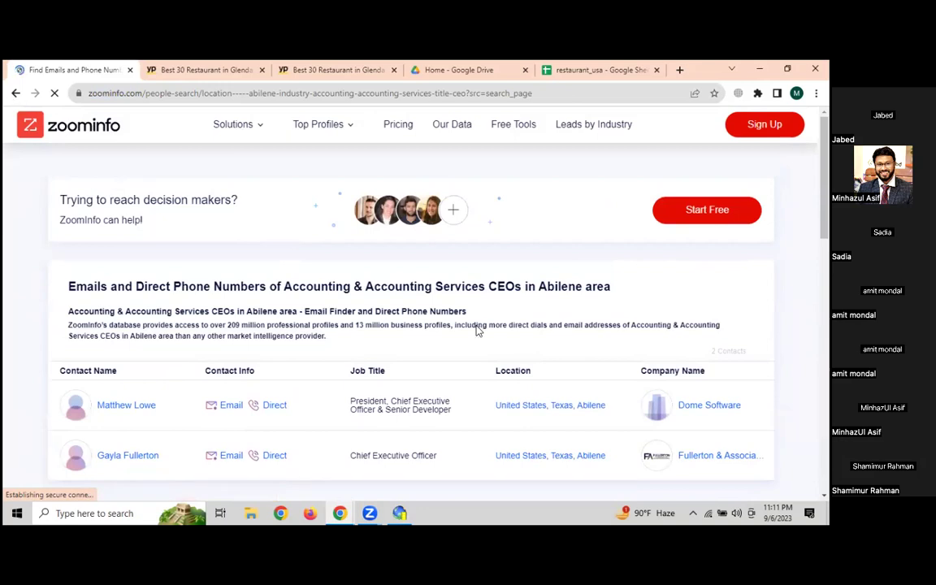
scroll(500, 326, "down", 6)
scroll(499, 327, "down", 8)
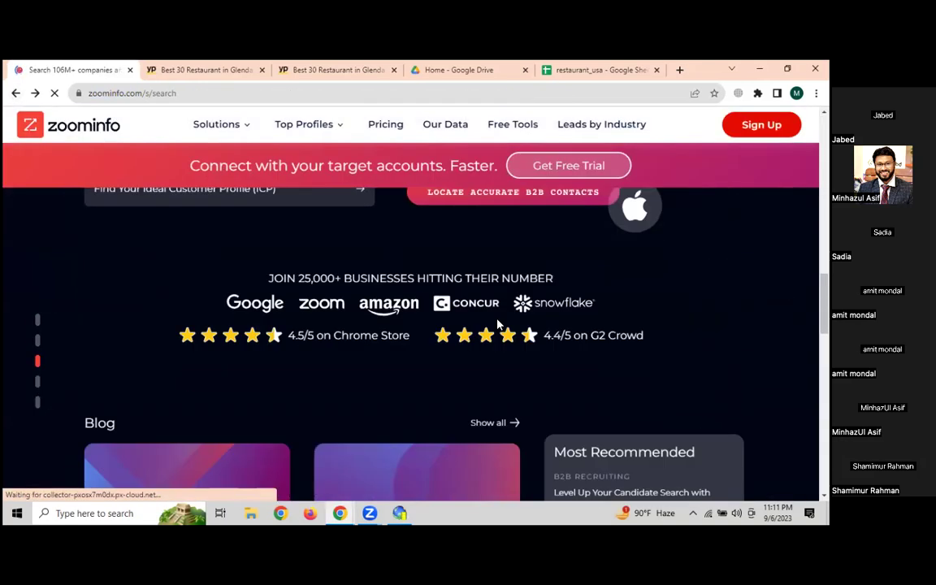
scroll(272, 243, "down", 5)
scroll(274, 261, "down", 5)
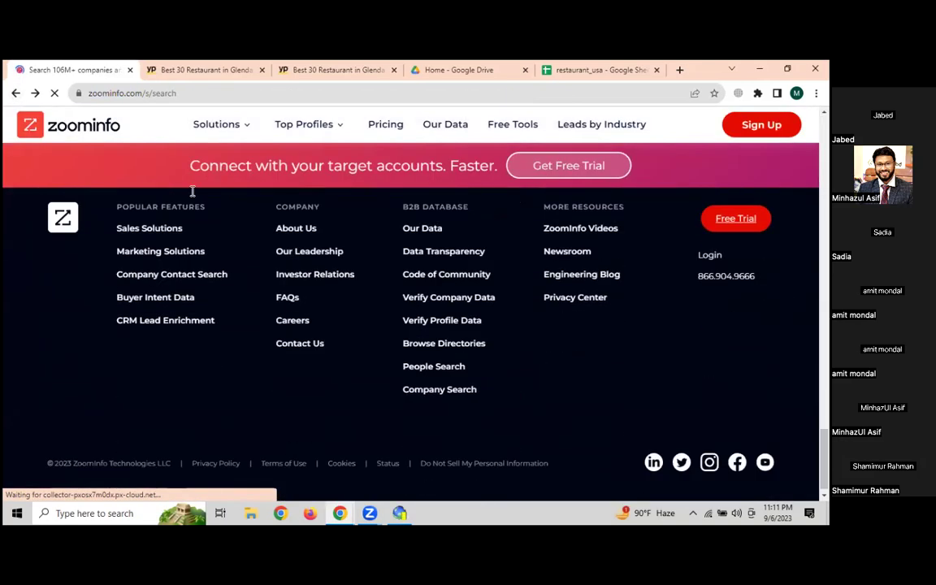
Step: Open the ZoomInfo search page zoominfo.com/s/search in a separate browser window
left_click(196, 89)
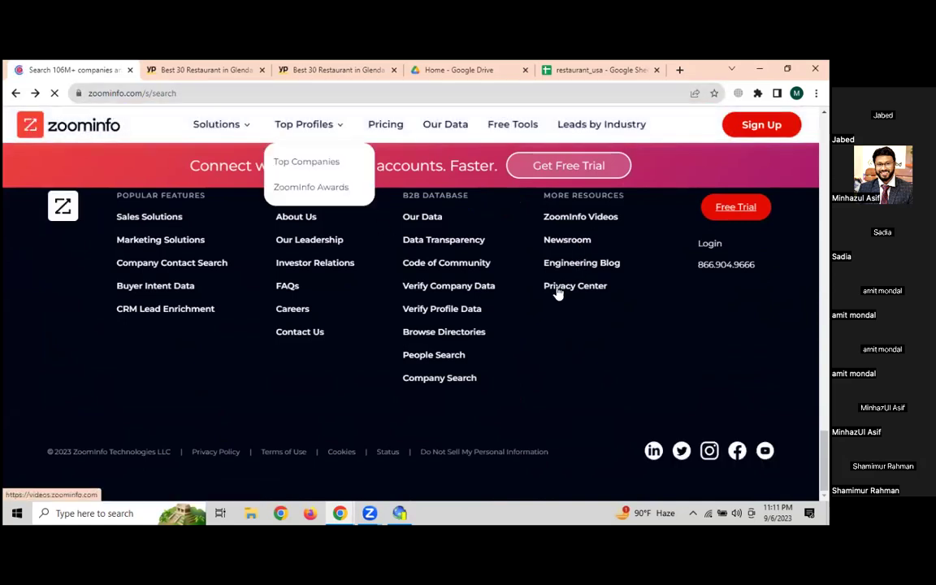
left_click(199, 85)
key("shift+Return")
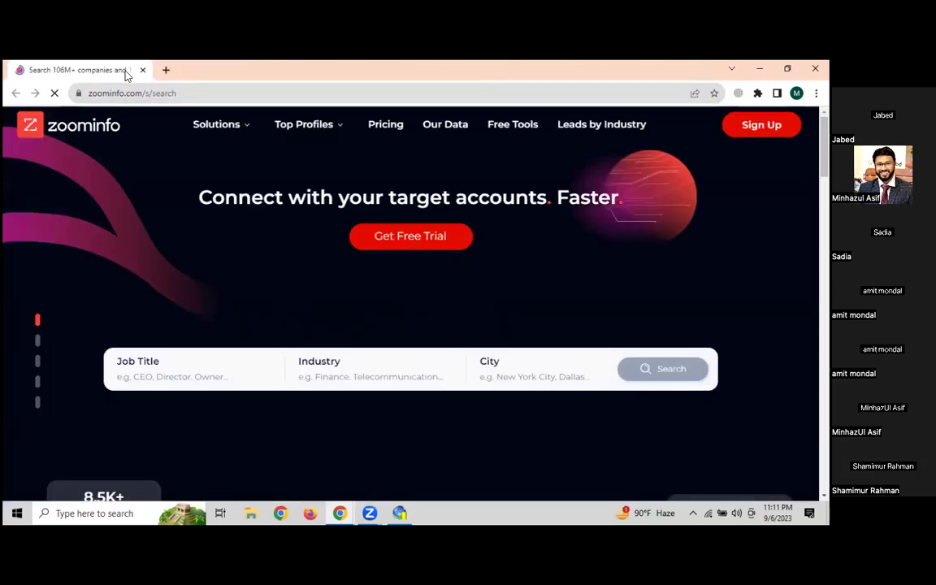
Step: Move the ZoomInfo tab back into the main browser window and show all results for Directors in Advertising & Marketing in Akron
left_click_drag(125, 70, 241, 75)
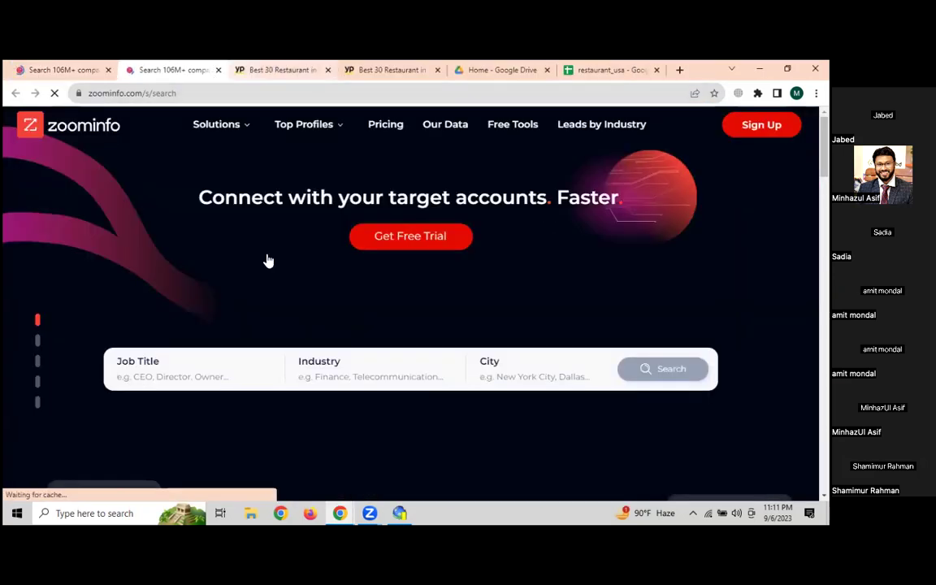
left_click(187, 368)
left_click(125, 438)
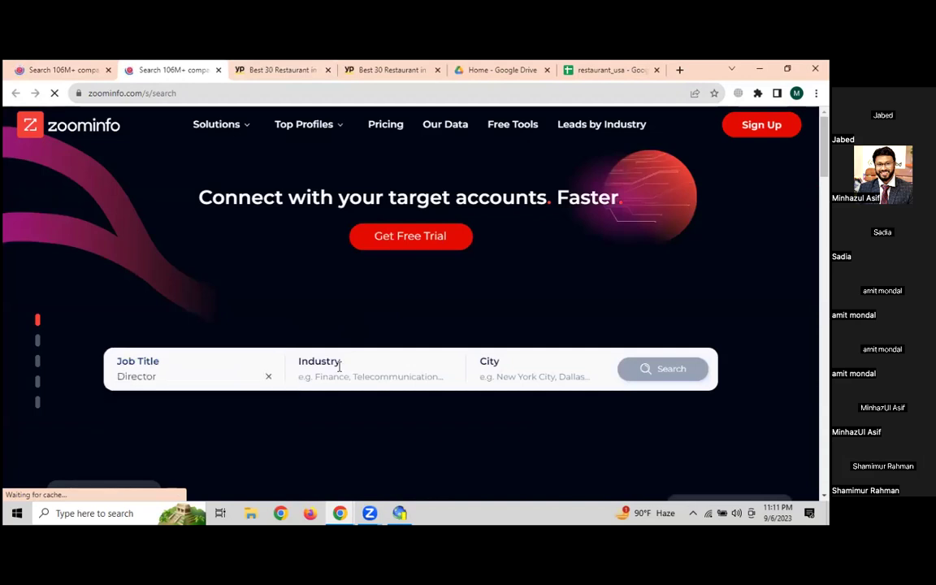
left_click(336, 370)
left_click(349, 437)
left_click(532, 376)
left_click(501, 433)
scroll(520, 366, "down", 3)
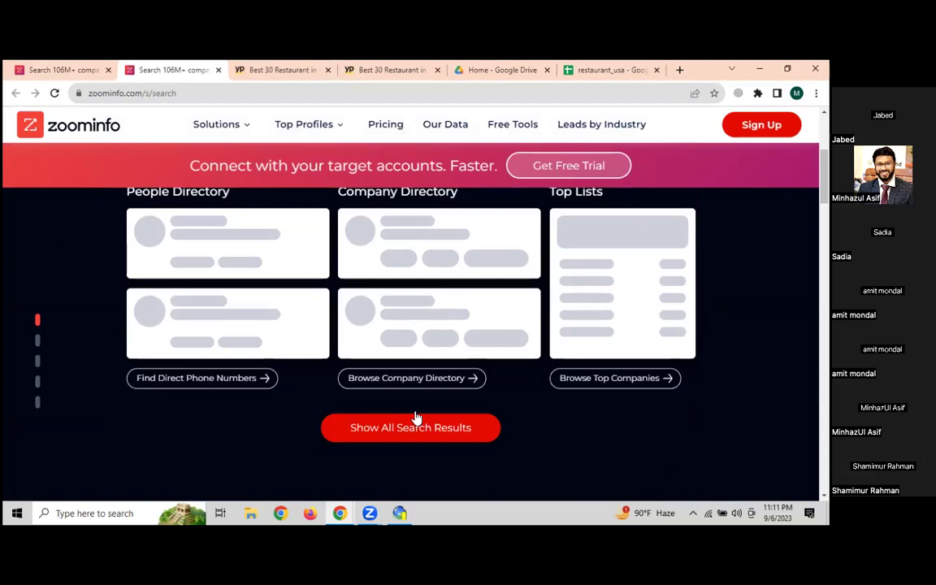
left_click(409, 426)
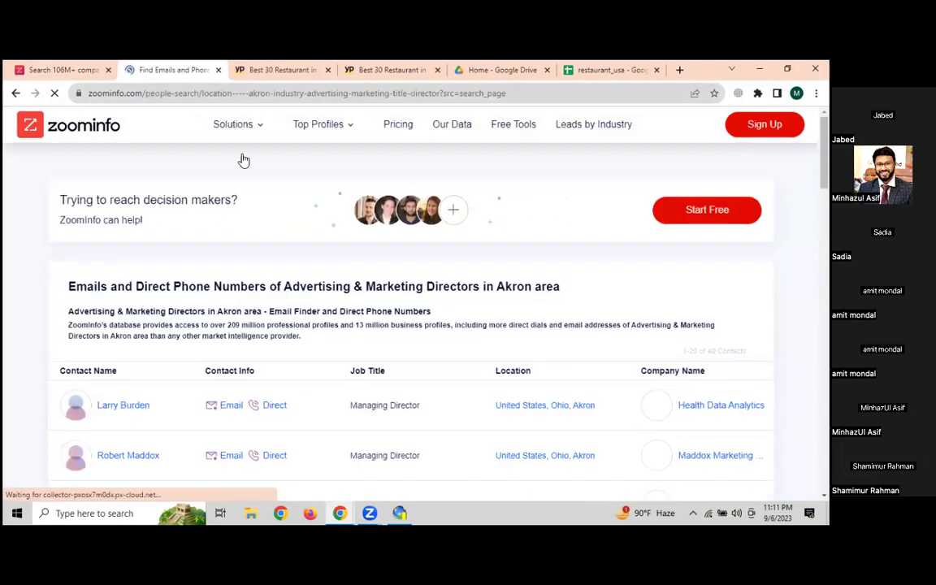
Step: Copy the Akron results page address and add it as the starting URL of a new Web Content Extractor project
left_click(439, 92)
right_click(439, 92)
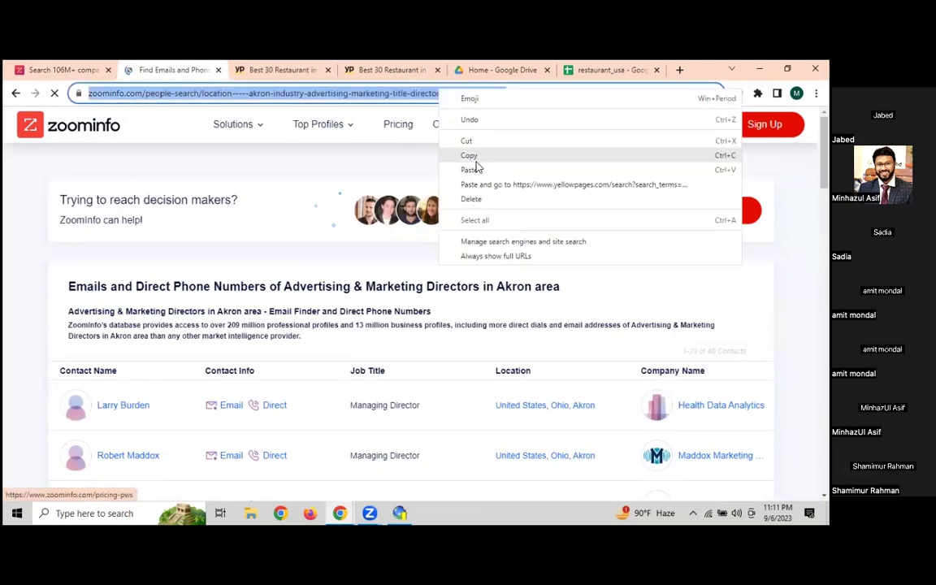
left_click(471, 154)
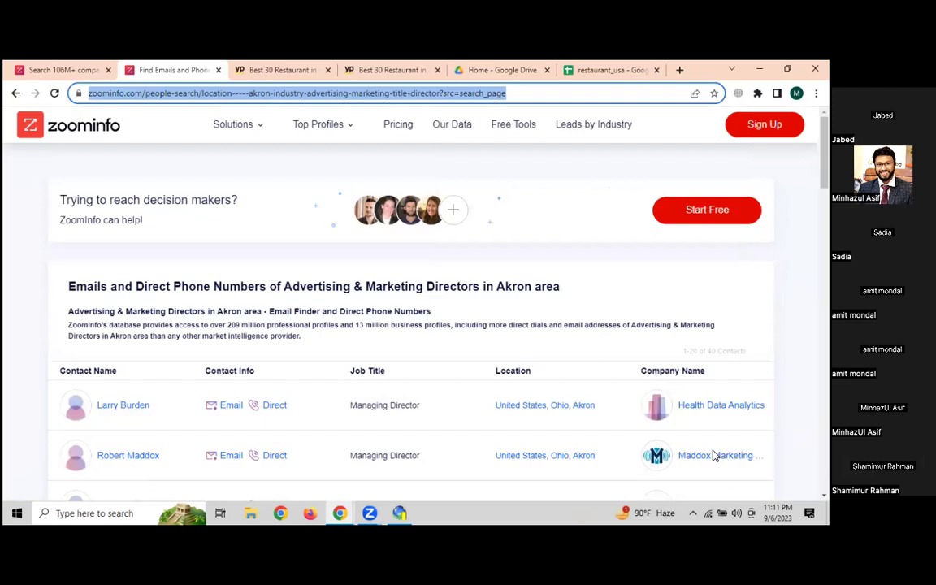
left_click(399, 513)
left_click(120, 99)
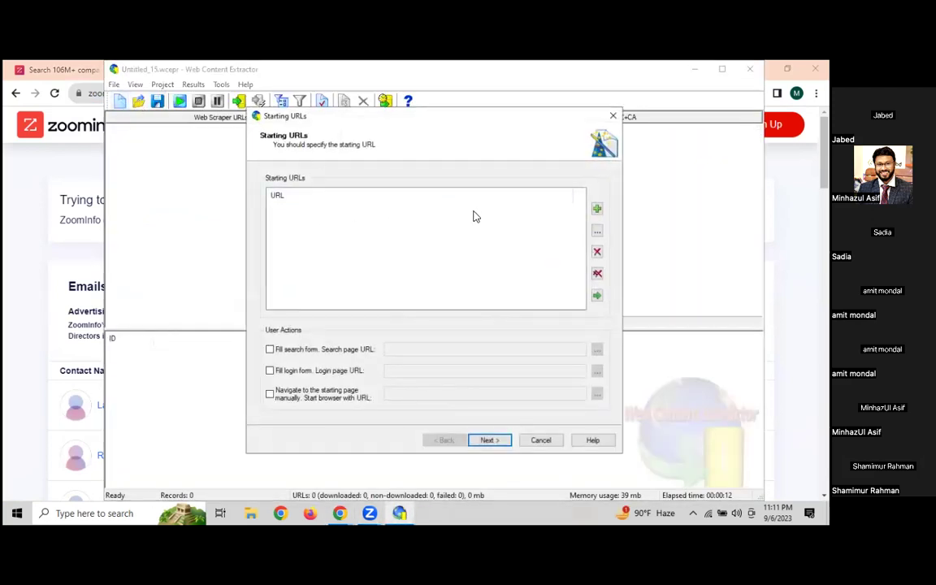
left_click(596, 208)
right_click(339, 183)
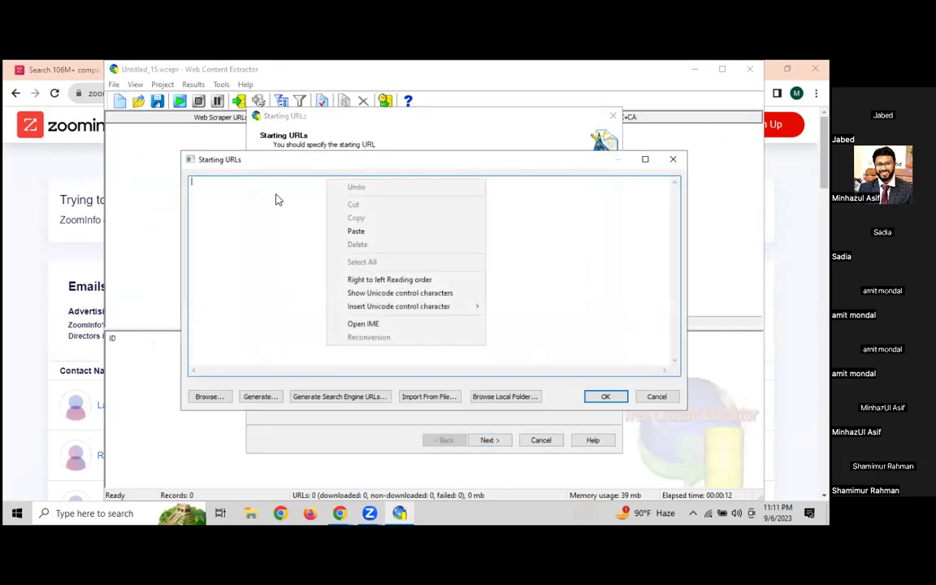
right_click(278, 195)
left_click(307, 247)
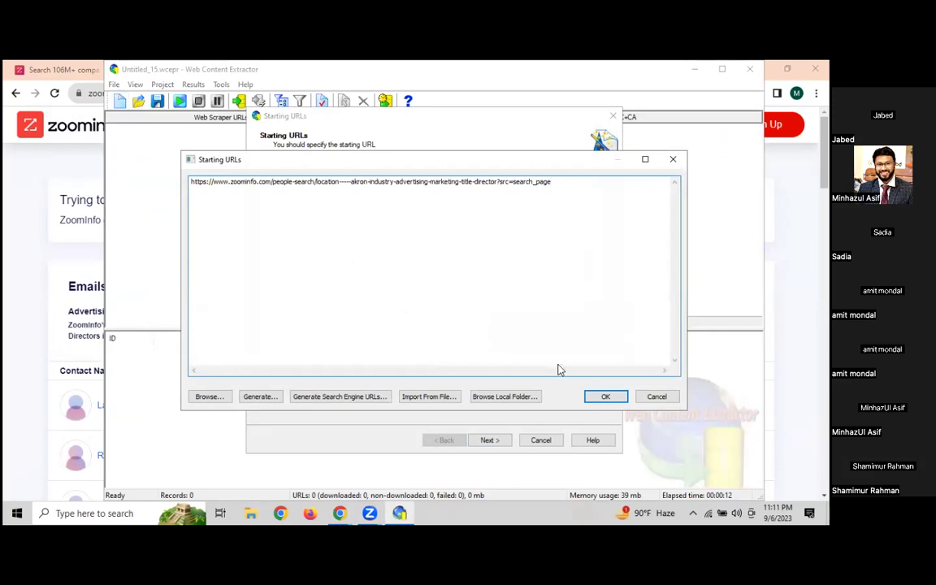
left_click(605, 397)
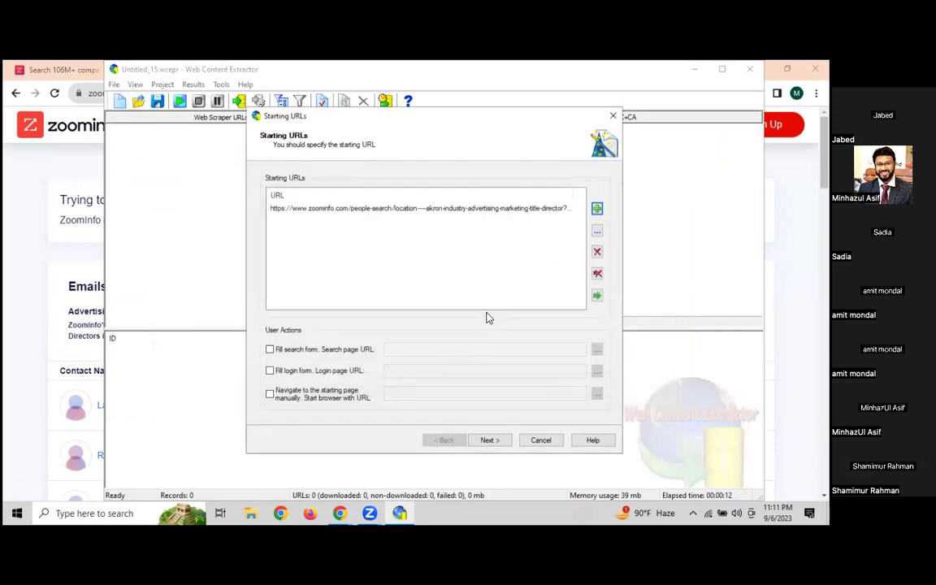
Step: Open the extraction pattern definition for the ZoomInfo starting URL and try to complete the page's human verification
left_click(491, 440)
left_click(491, 440)
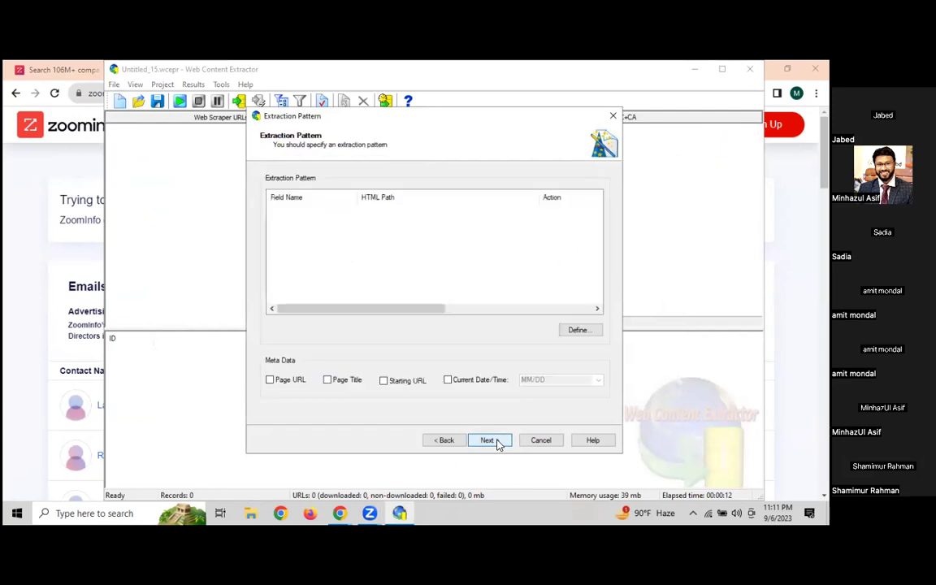
left_click(579, 331)
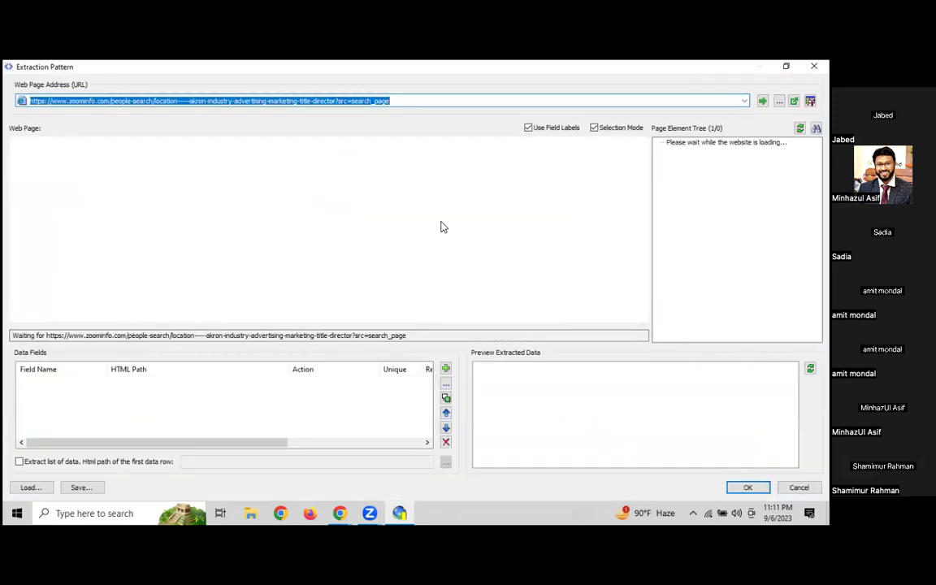
scroll(253, 236, "down", 2)
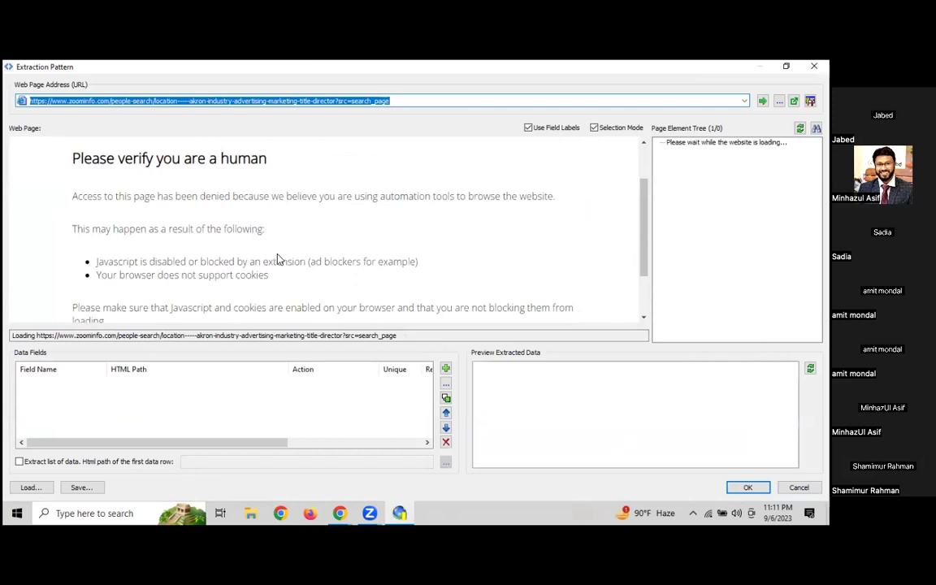
left_click(151, 214)
left_click_drag(151, 213, 153, 213)
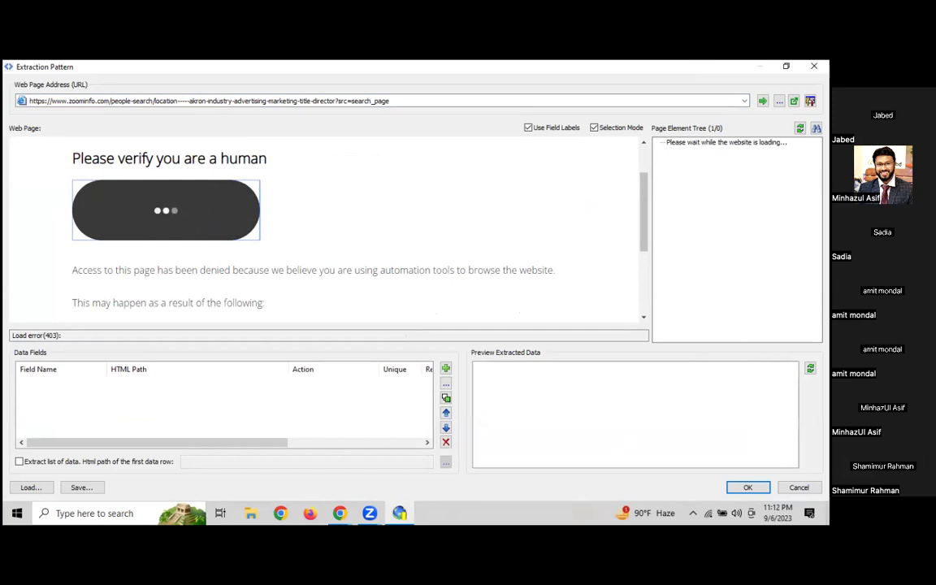
Step: Close the extraction pattern window, cancel the project wizard and exit Web Content Extractor
left_click(813, 66)
left_click(613, 116)
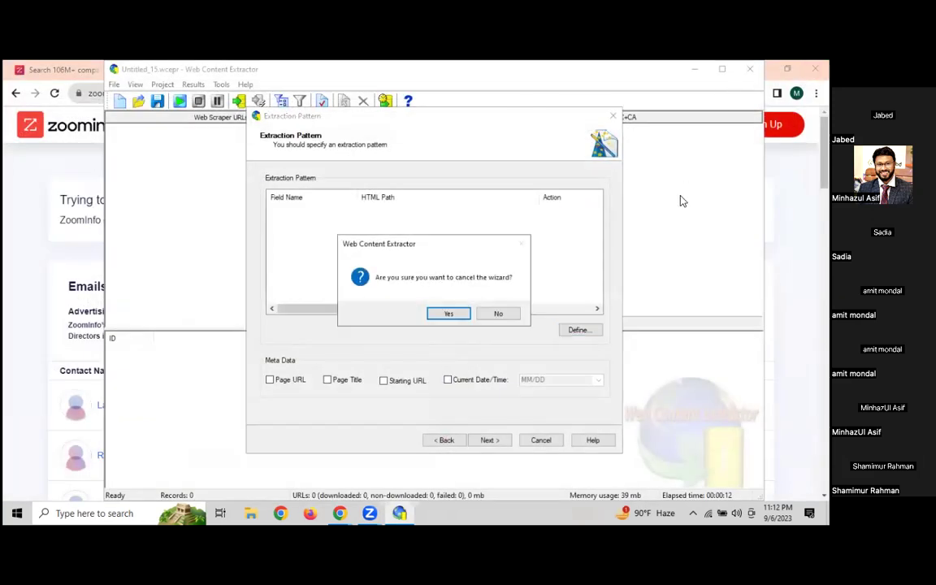
left_click(448, 312)
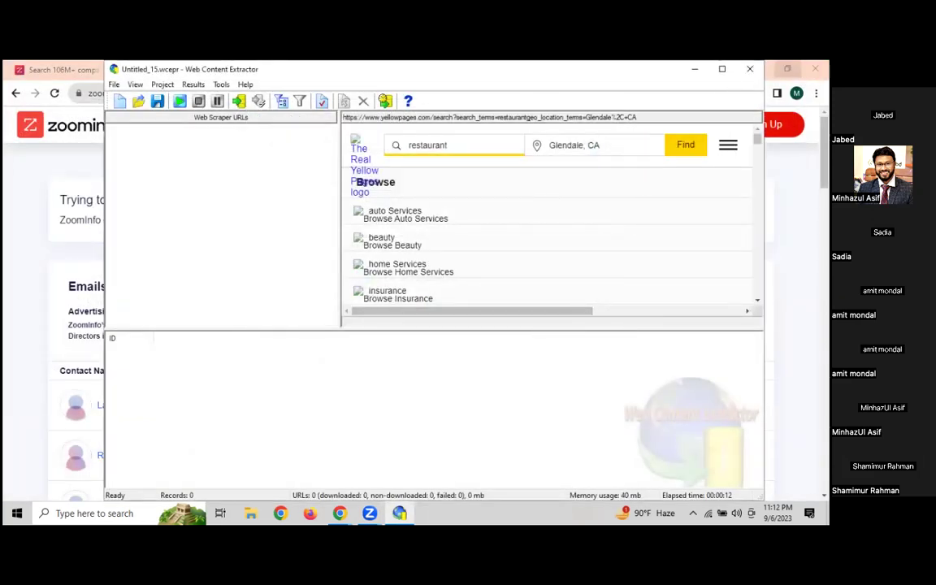
left_click(748, 69)
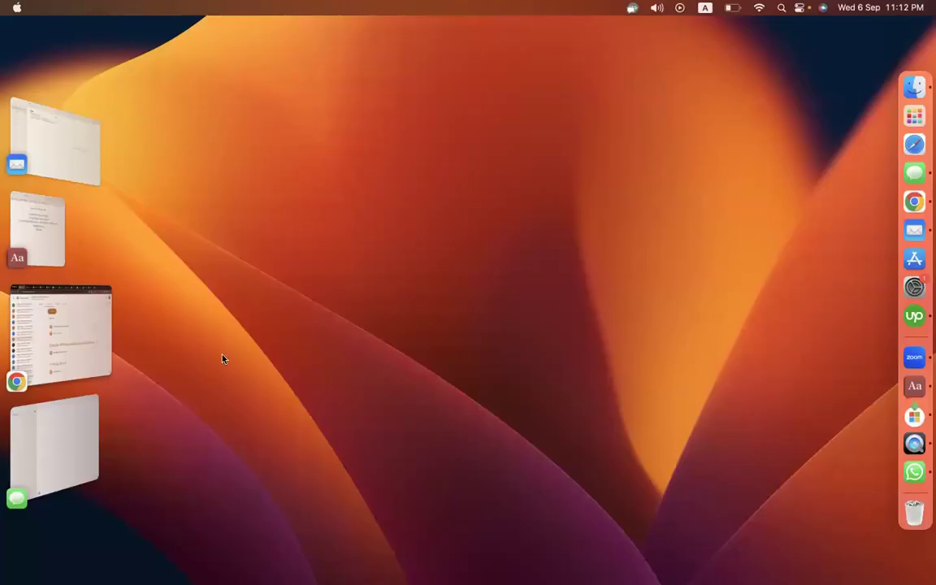
Step: Switch to Google Classroom in Chrome and add the topic "Episode-25(Linkedin Sales Navigator)" to the CMBD-196(Lead Generation) classwork
left_click(52, 359)
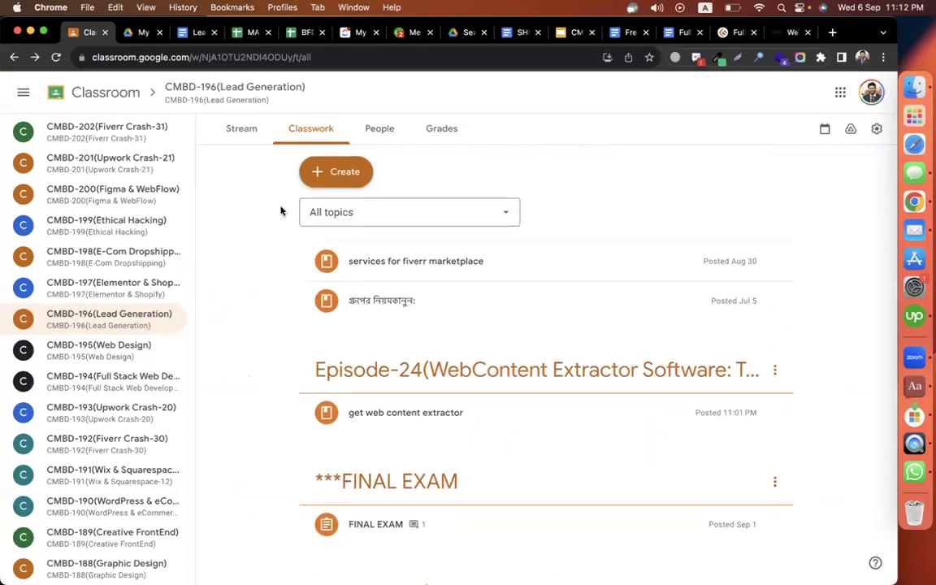
left_click(348, 173)
left_click(358, 376)
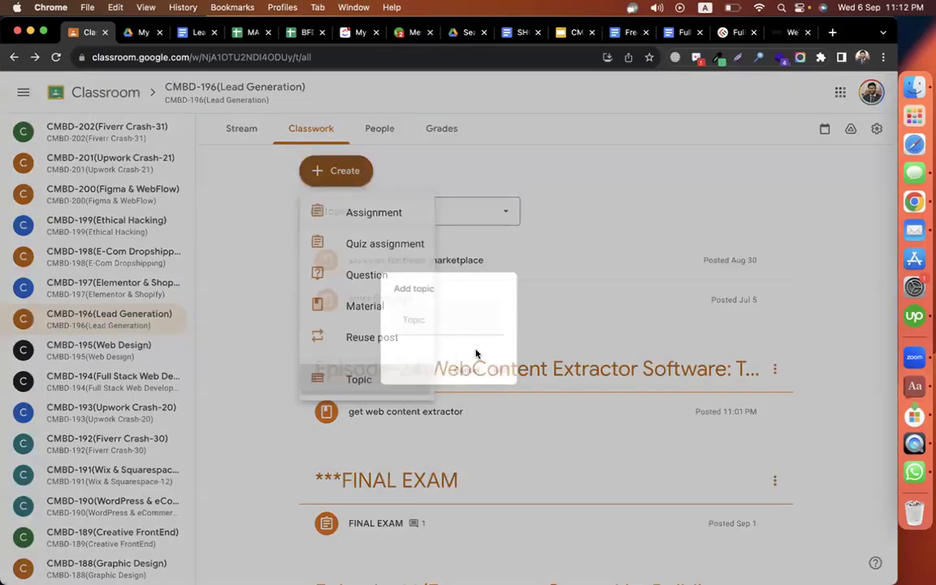
type("Episode-")
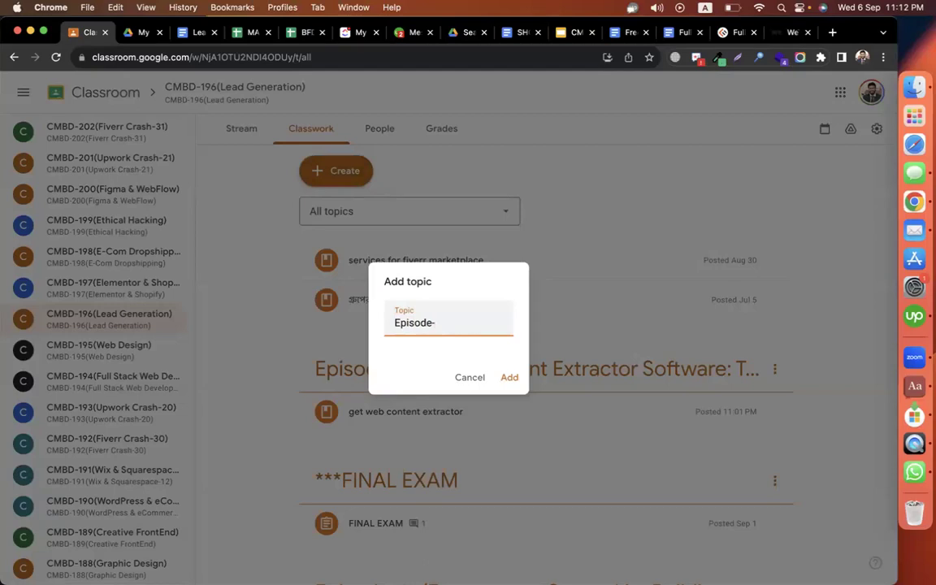
scroll(264, 354, "down", 3)
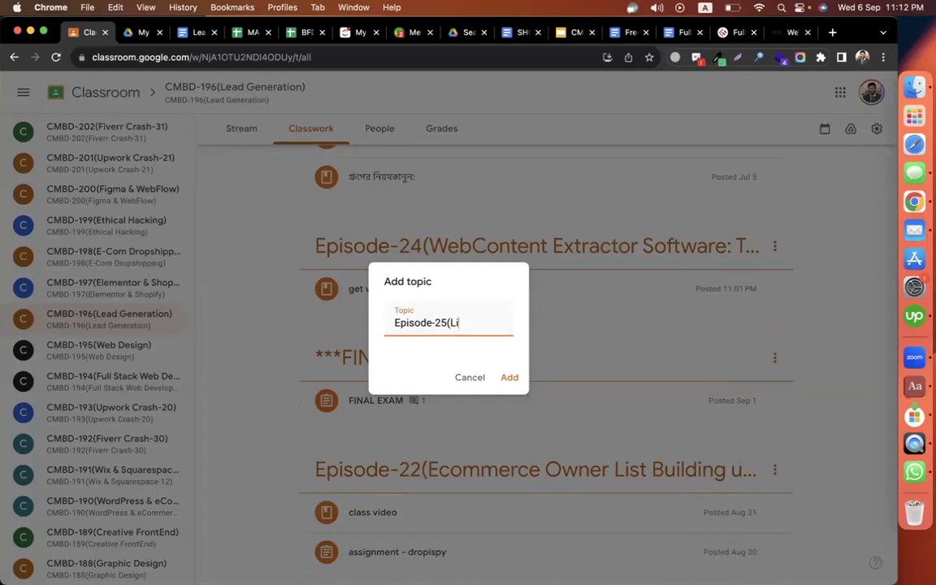
type("Sales")
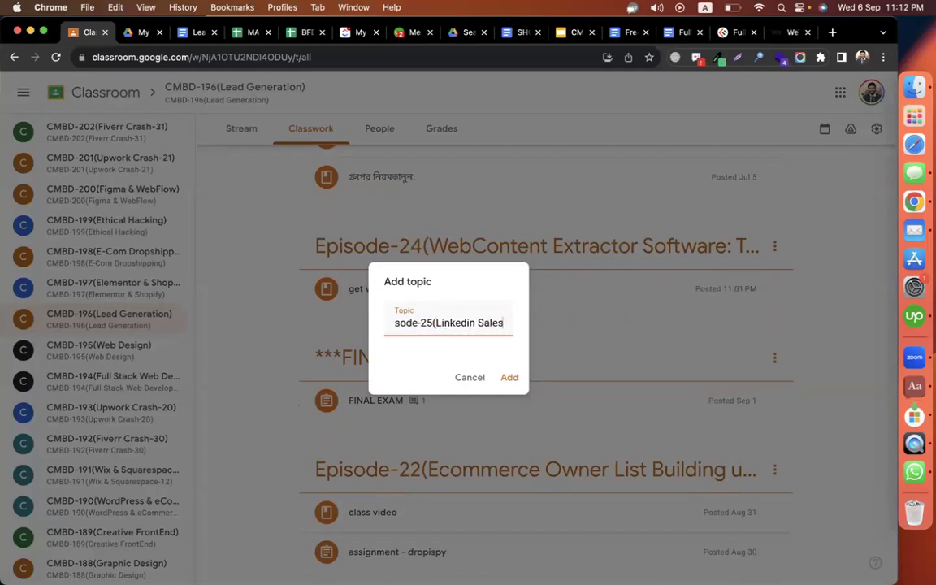
type(" Navigator)")
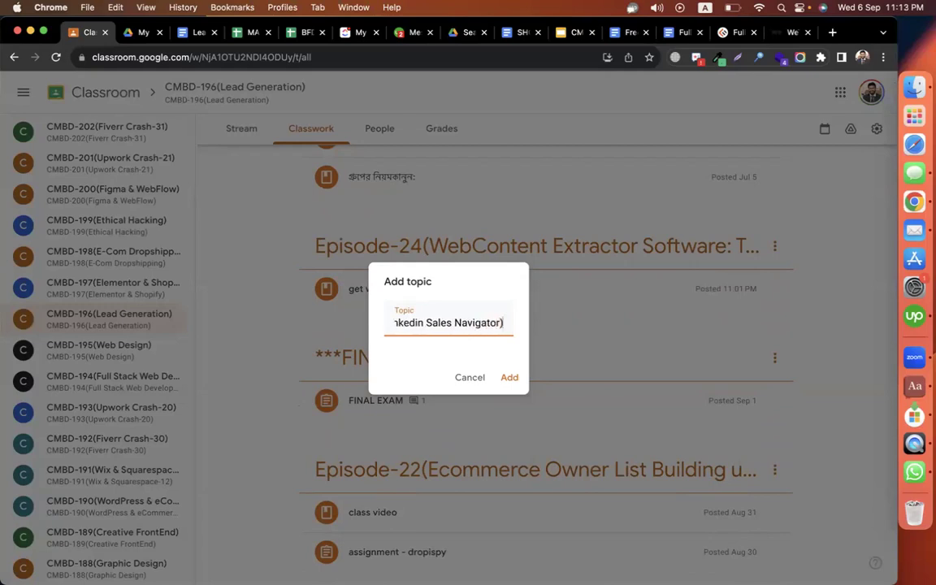
key("Return")
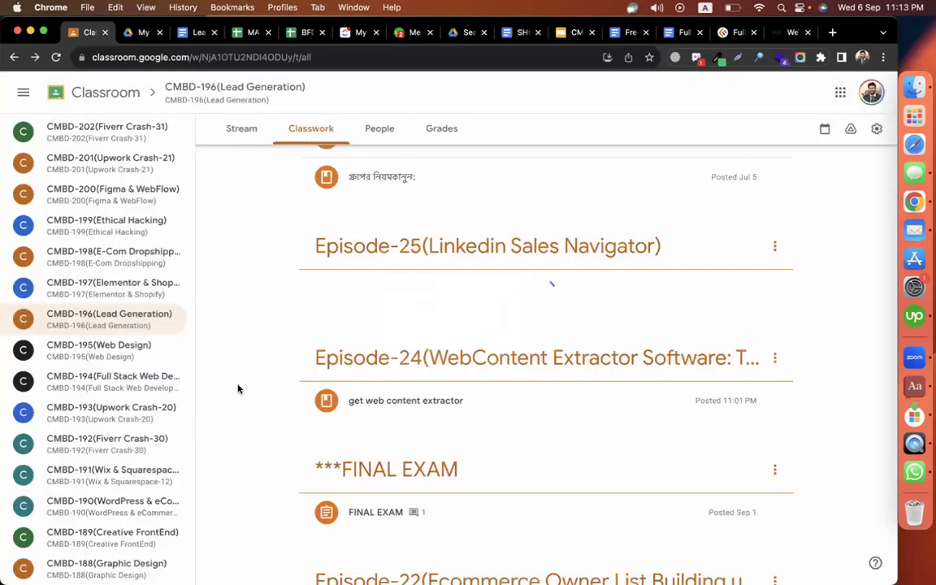
Step: Switch to YouTube Studio, search the channel for "linkedin sales" and copy the link of the Lead Gibbon email extraction tutorial
key("ctrl+Right")
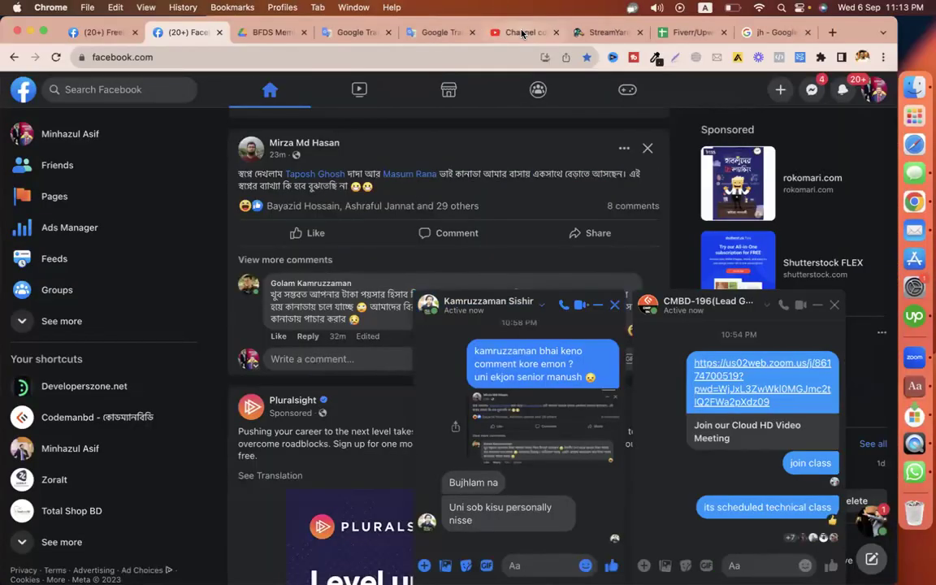
left_click(513, 38)
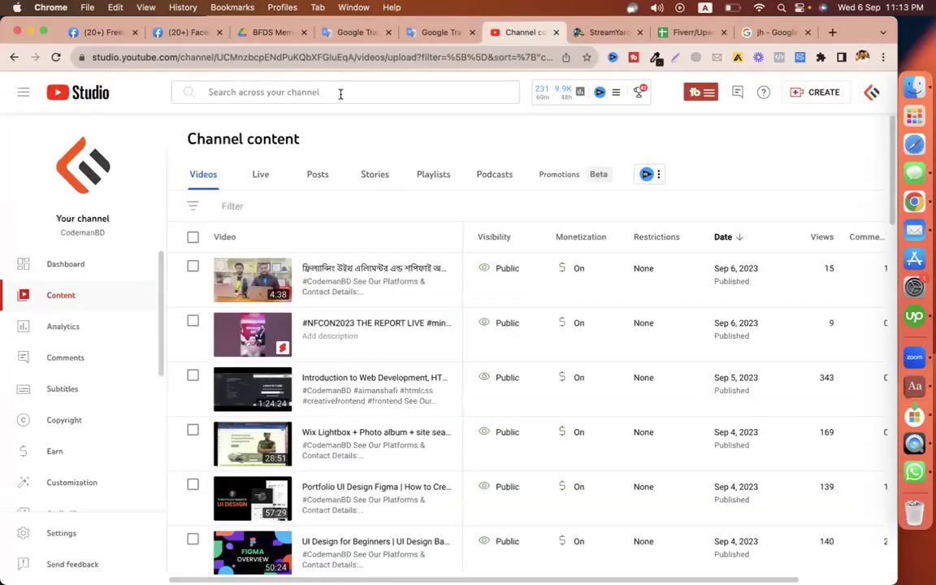
left_click(340, 94)
type("linkedin sales")
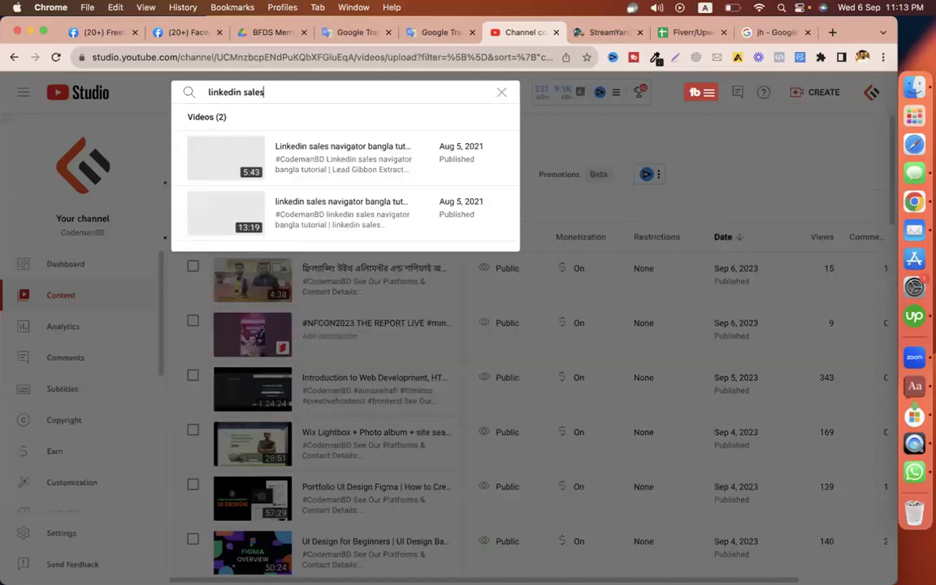
left_click(283, 168)
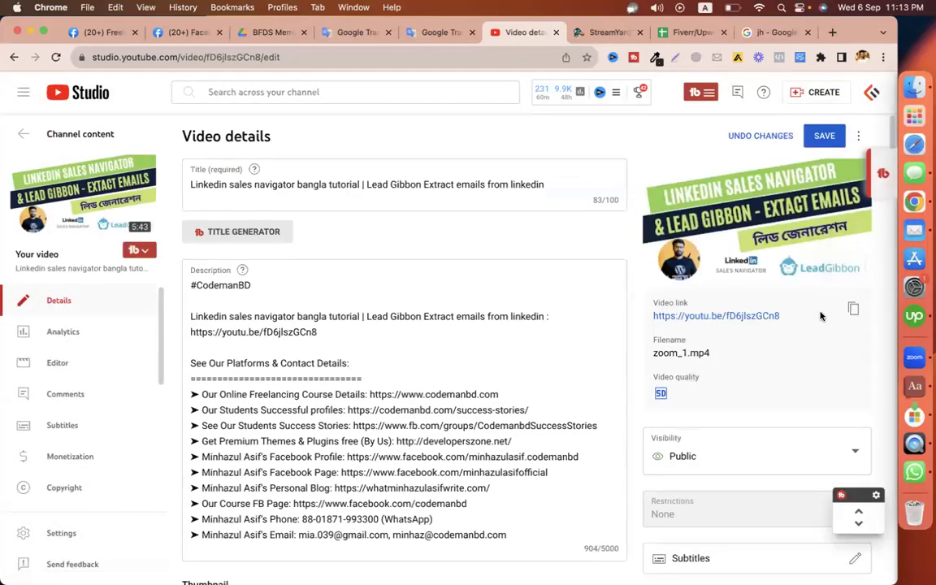
left_click(853, 309)
Step: Return to Google Classroom and create a new classwork material titled "sales navigator"
key("ctrl+Left")
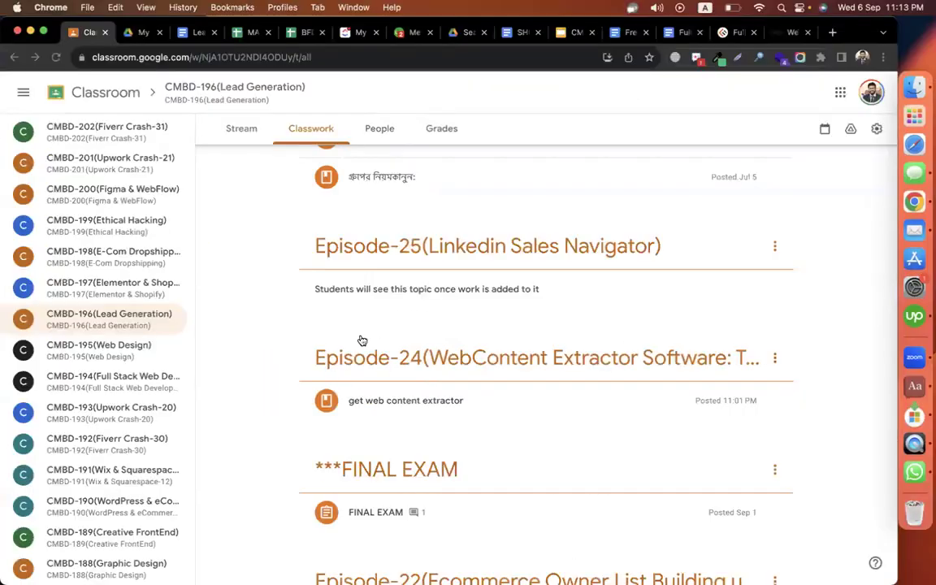
scroll(480, 244, "up", 2)
left_click(315, 163)
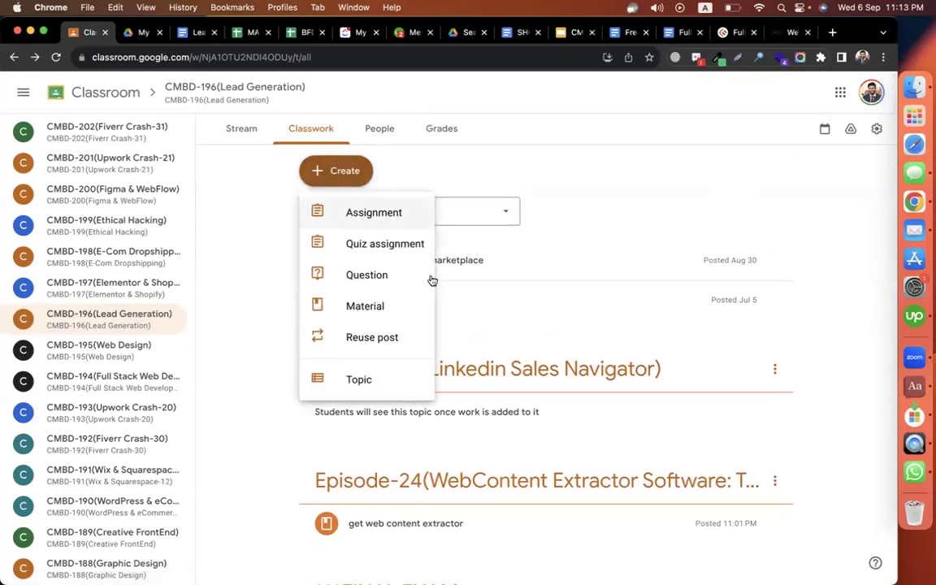
left_click(386, 303)
type("sales")
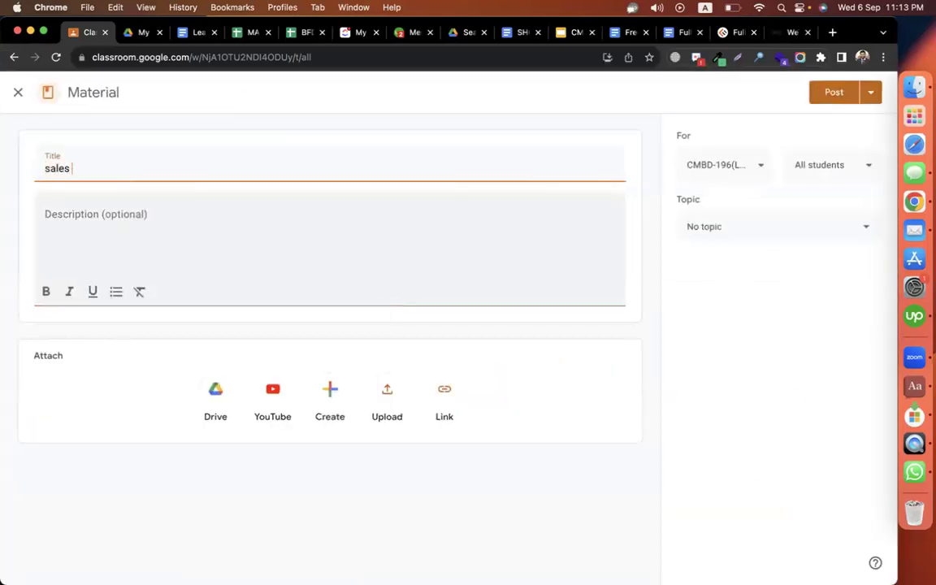
type(" navigatoer")
key("BackSpace")
key("BackSpace")
type("r")
Step: Paste the copied video link into the material's description and extend the title to "Linkedin sales navigator"
left_click(238, 230)
key("super+v")
left_click(180, 168)
left_click(44, 168)
type("Link")
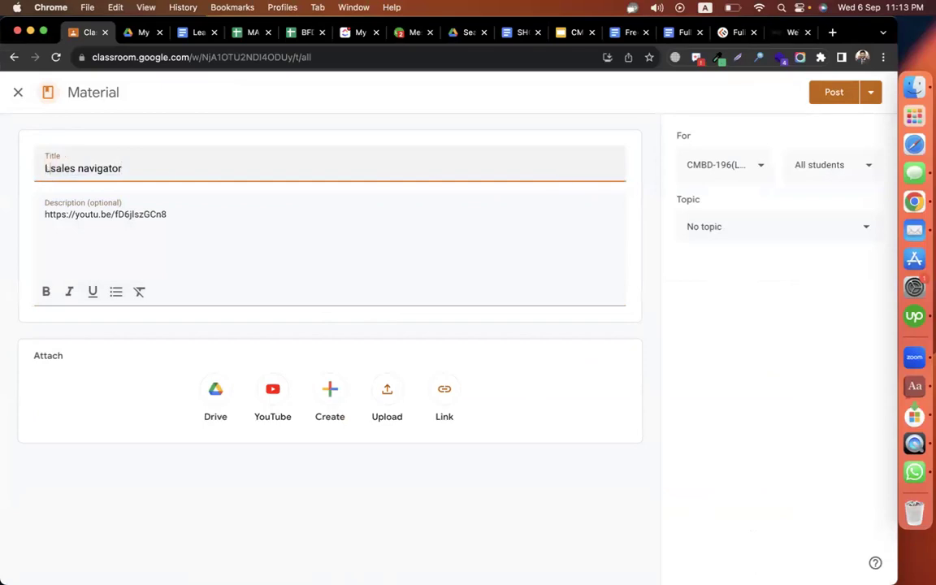
type("edin")
Step: Assign the material to the topic "Episode-25(Linkedin Sales Navigator)" and post it
left_click(749, 230)
scroll(782, 388, "down", 15)
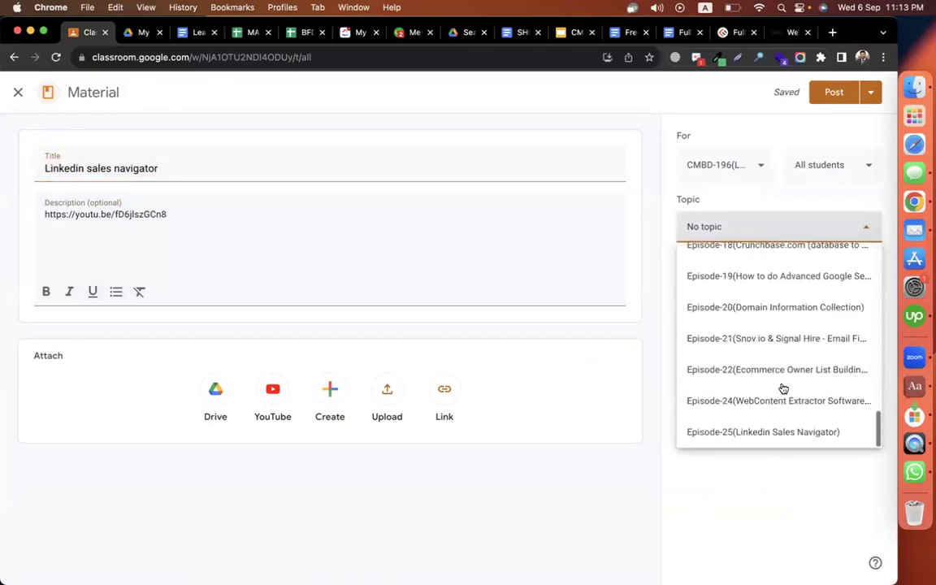
left_click(783, 432)
left_click(830, 94)
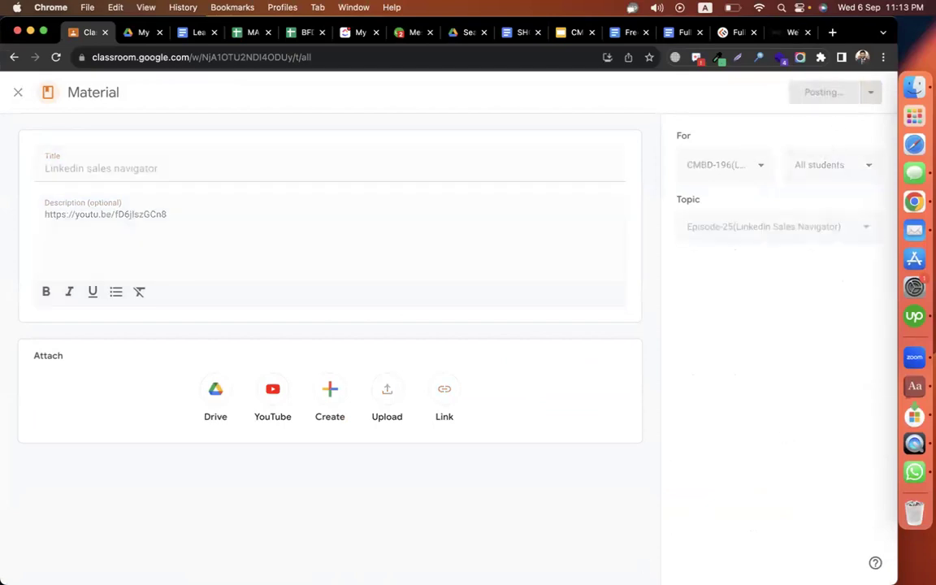